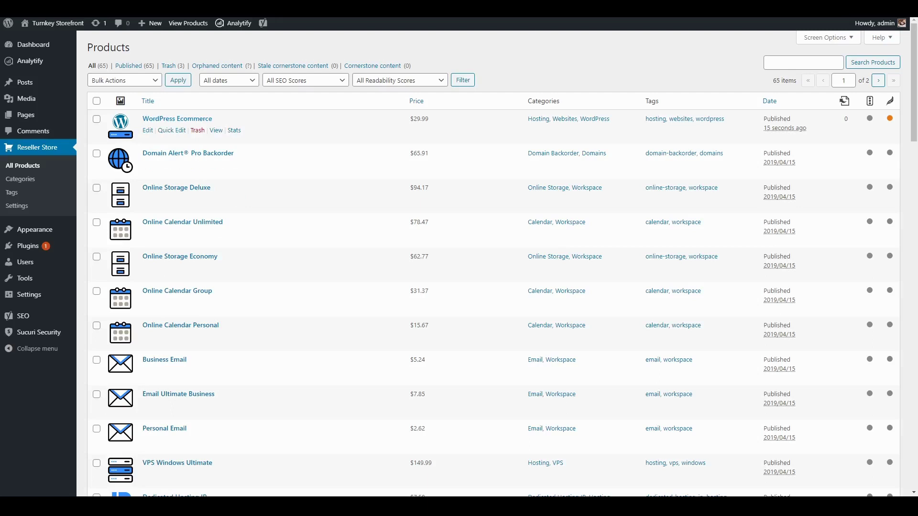
# - View the WordPress Ecommerce product in the editor, and open the WooCommerce Hosting draft page for editing
pyautogui.click(147, 136)
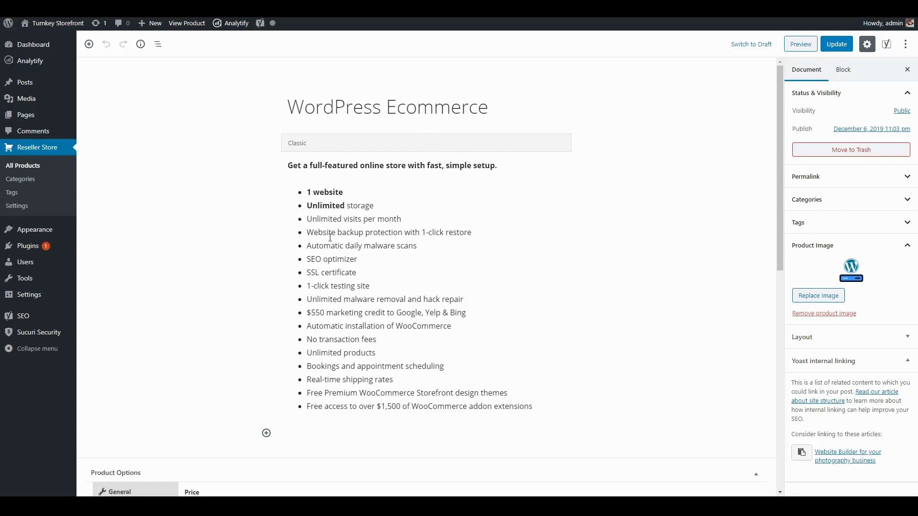
pyautogui.moveTo(28, 117)
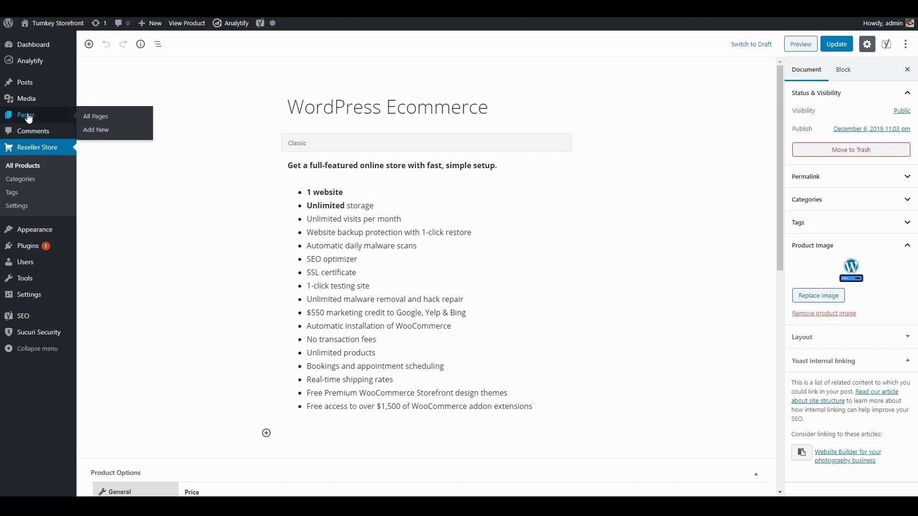
pyautogui.click(28, 118)
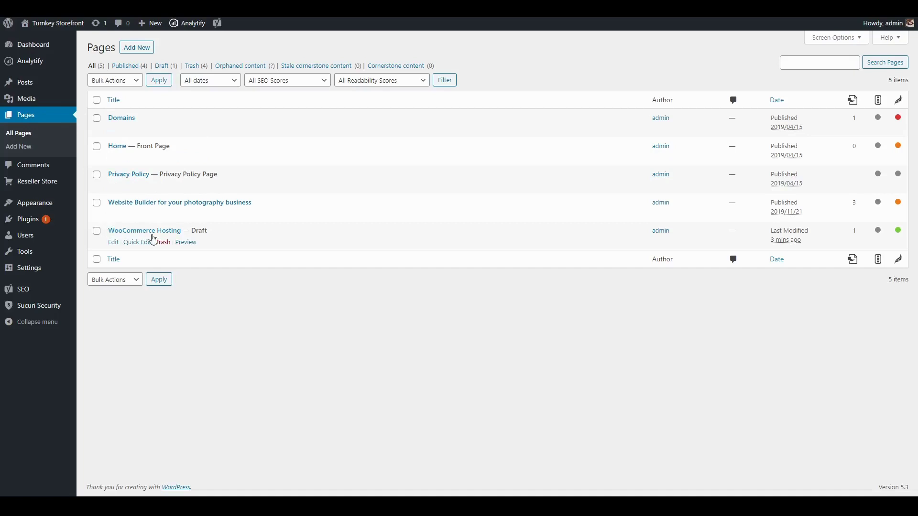
pyautogui.click(113, 242)
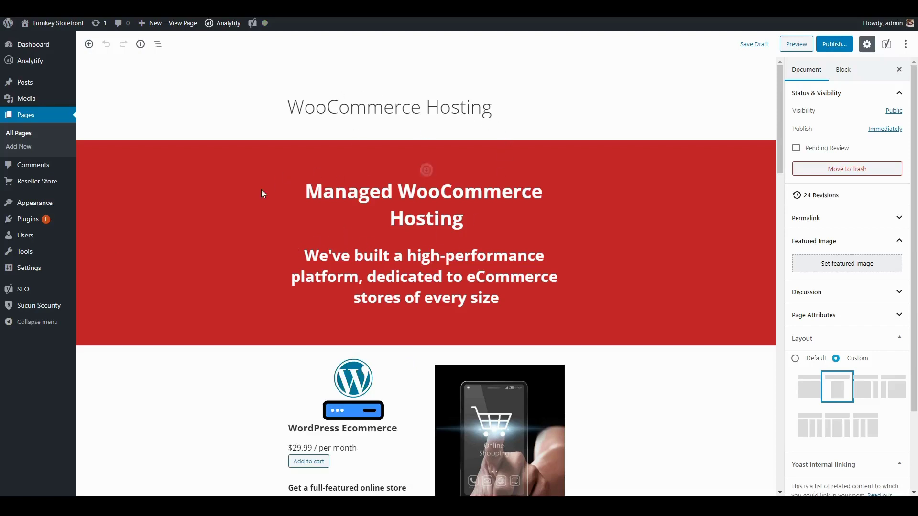
# - Examine the red header cover, the WordPress Ecommerce product block and the adjacent image block on the WooCommerce Hosting page
pyautogui.click(617, 244)
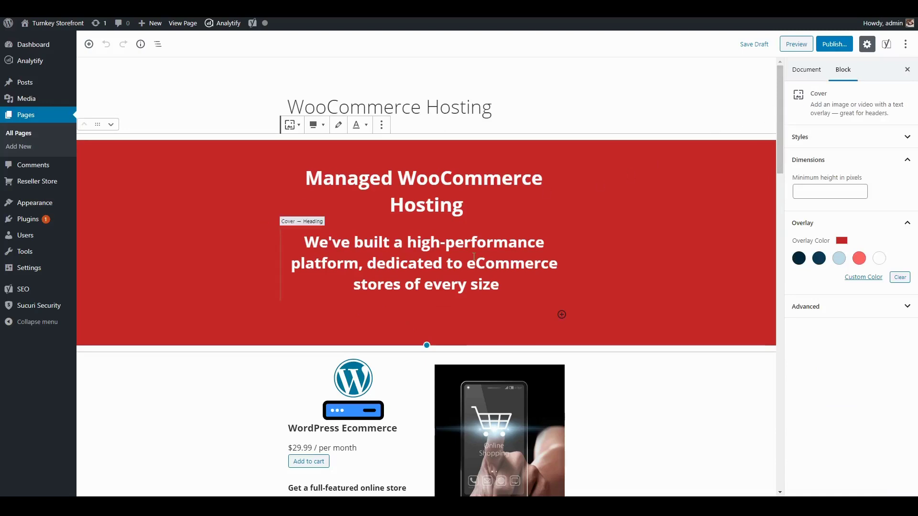
pyautogui.scroll(-5, 473, 255)
pyautogui.click(308, 253)
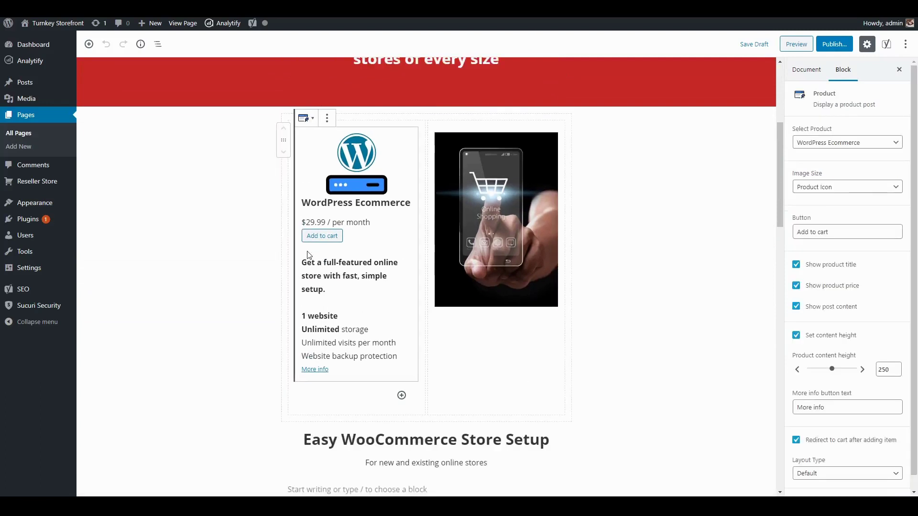
pyautogui.click(282, 216)
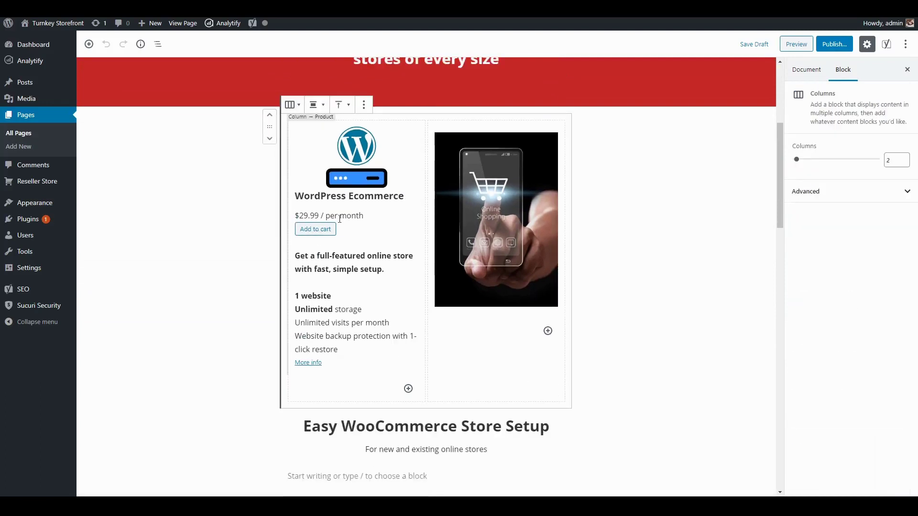
pyautogui.click(374, 248)
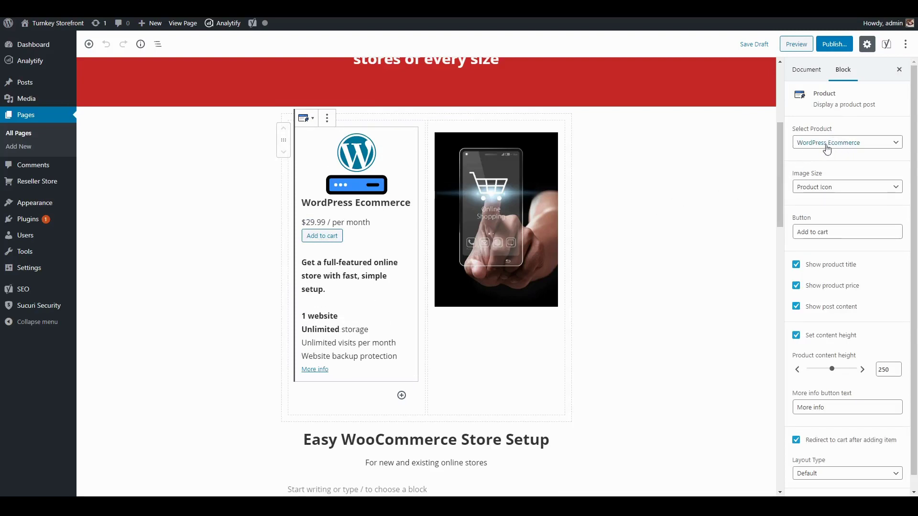
pyautogui.click(510, 219)
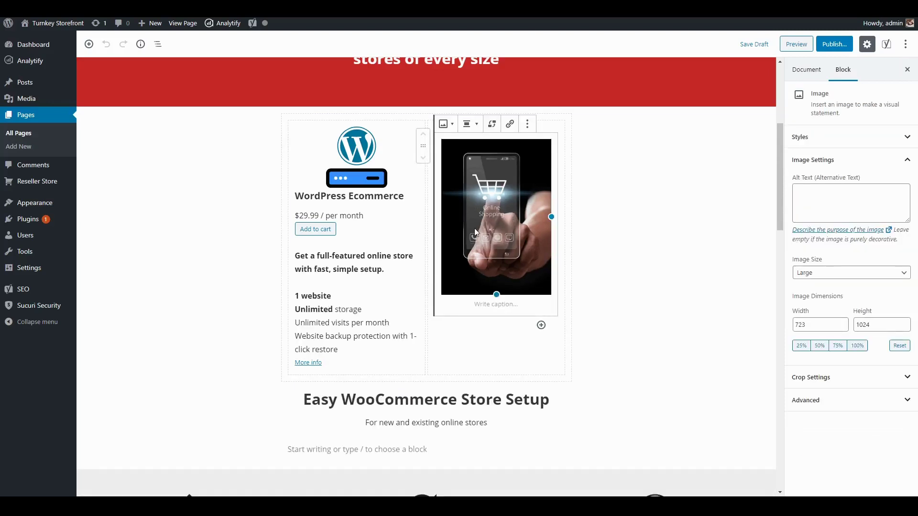
# - Examine the two rows of feature blocks and the "Expert Hosting support you love" cover further down the page
pyautogui.scroll(-5, 474, 228)
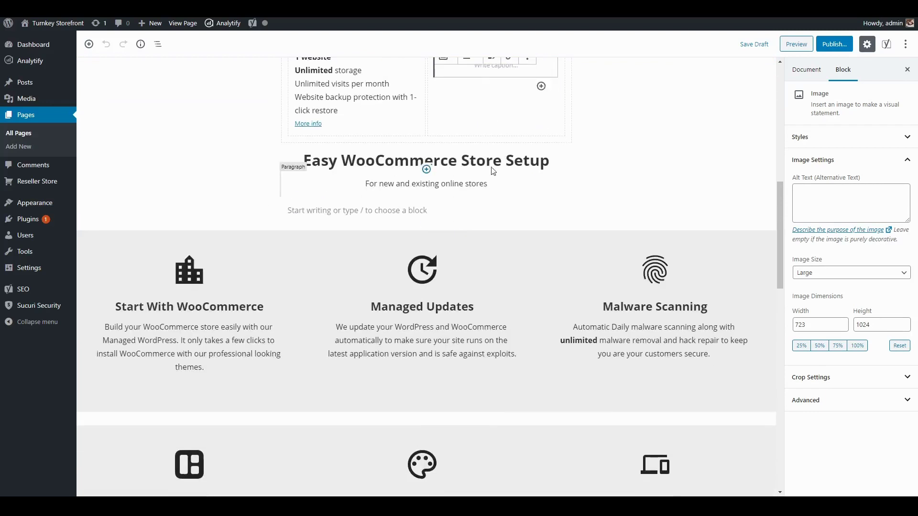
pyautogui.scroll(-1, 359, 238)
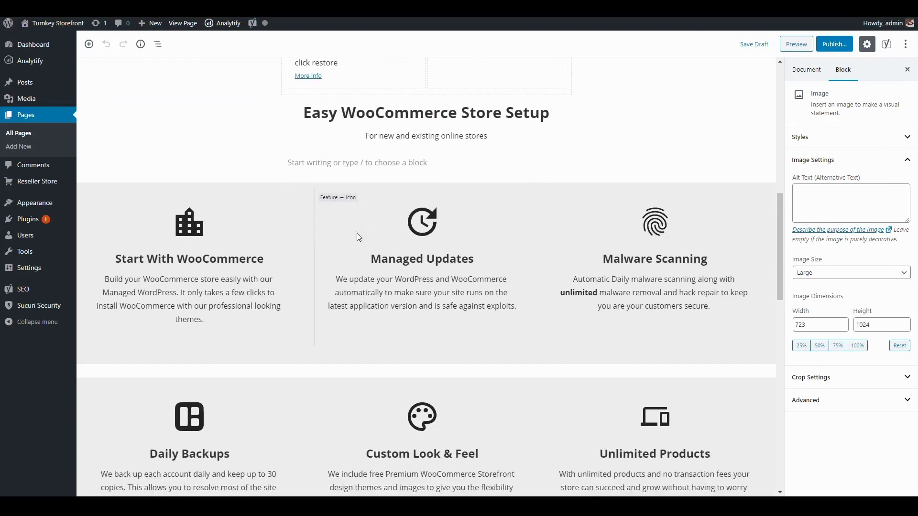
pyautogui.click(270, 236)
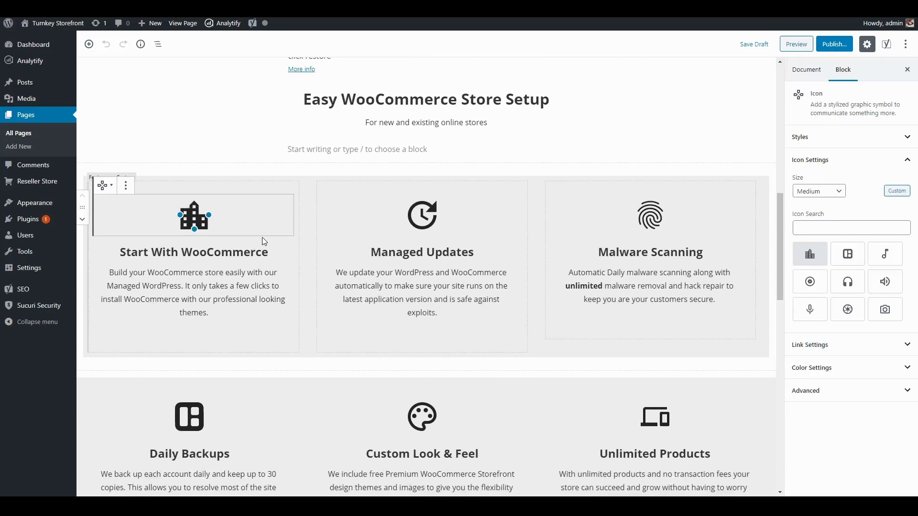
pyautogui.scroll(-6, 644, 237)
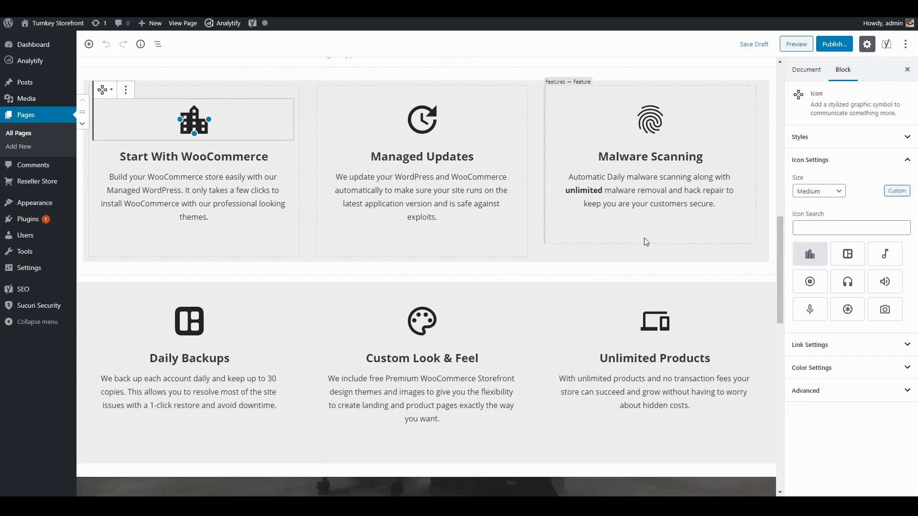
pyautogui.click(669, 257)
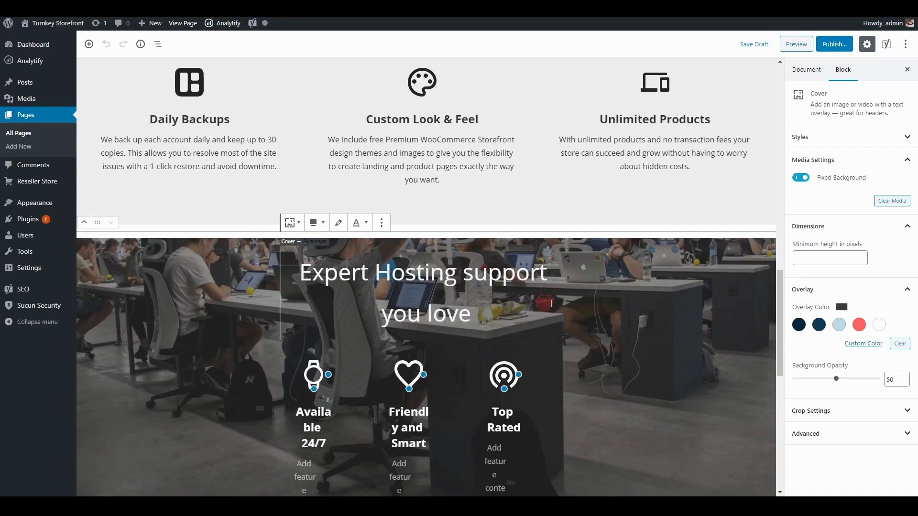
pyautogui.scroll(11, 551, 303)
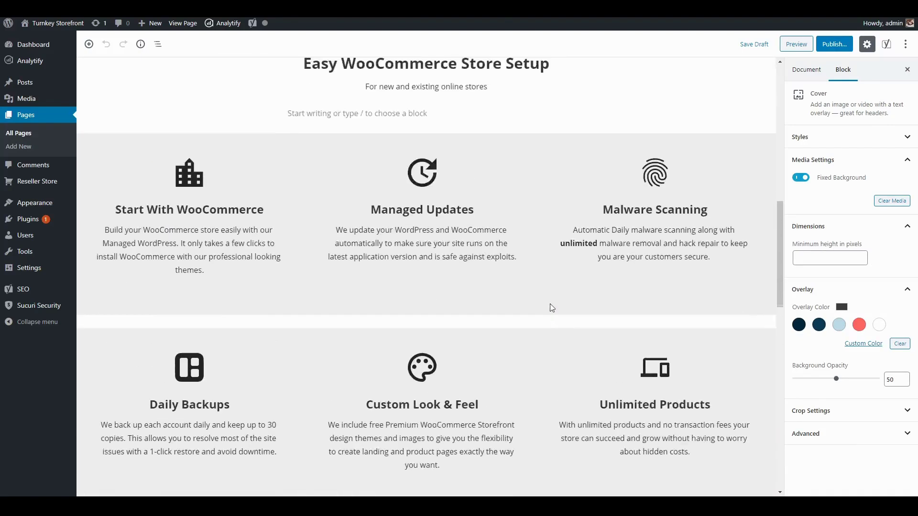
pyautogui.scroll(7, 551, 307)
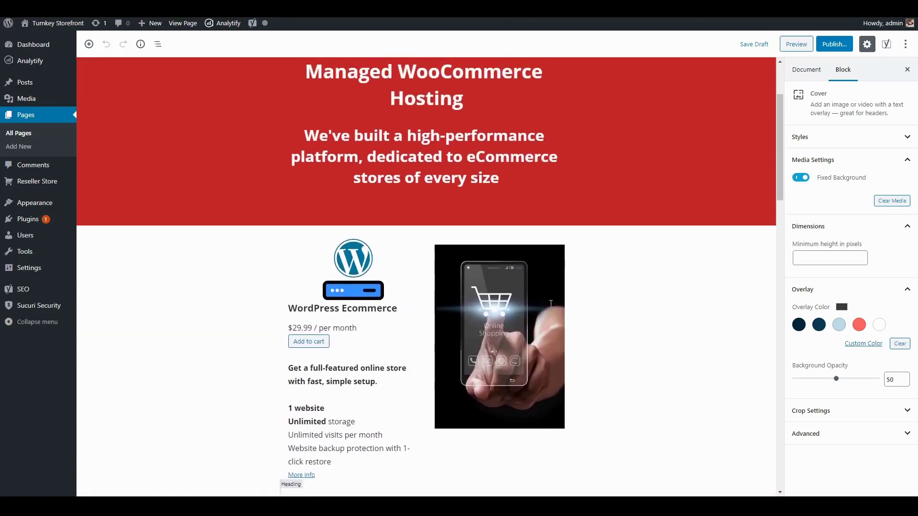
# - Preview the WooCommerce Hosting page and review its header, product section and feature sections
pyautogui.click(796, 44)
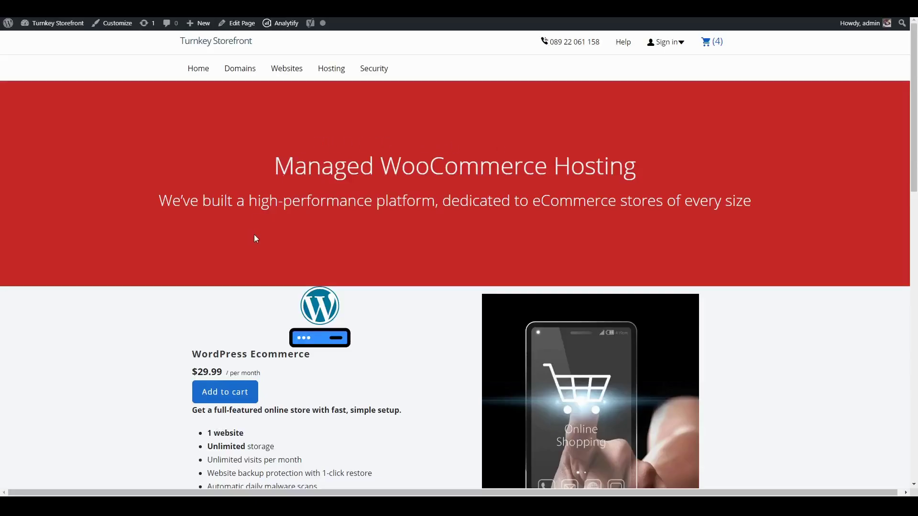
pyautogui.scroll(-5, 301, 224)
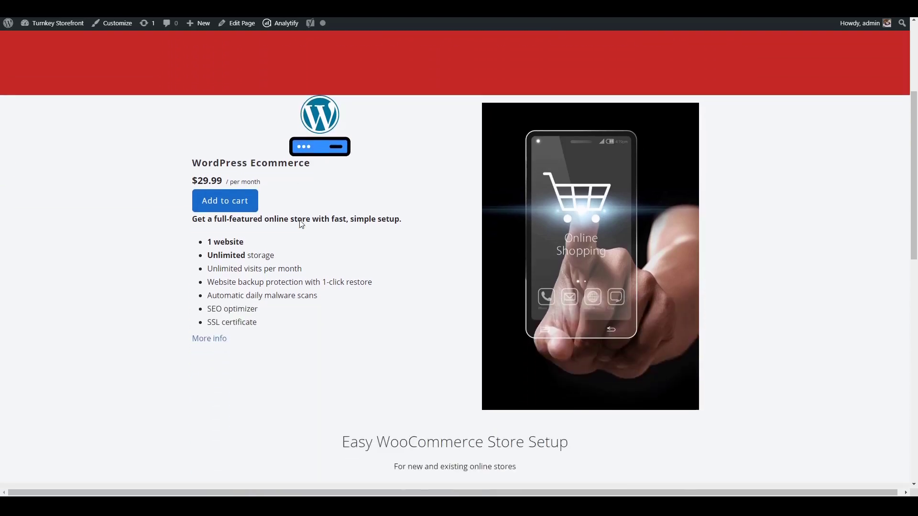
pyautogui.scroll(-7, 301, 224)
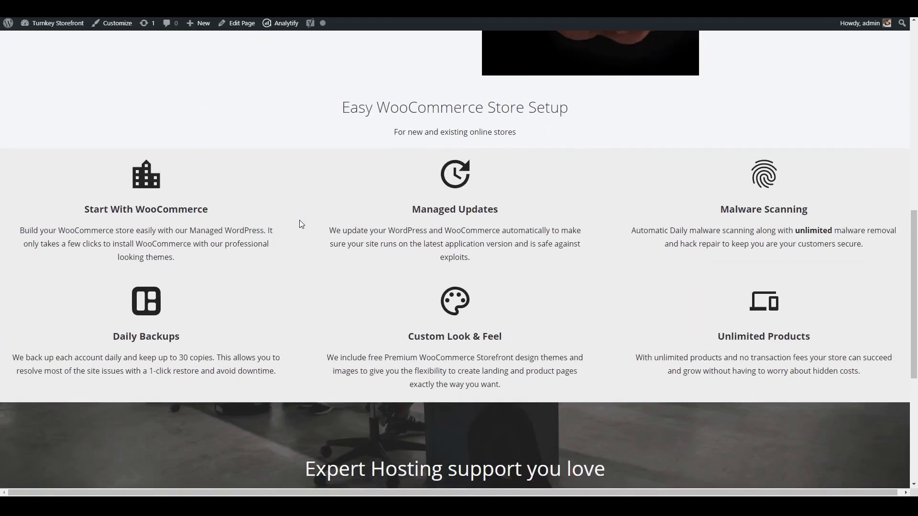
pyautogui.scroll(-2, 302, 224)
pyautogui.scroll(8, 302, 224)
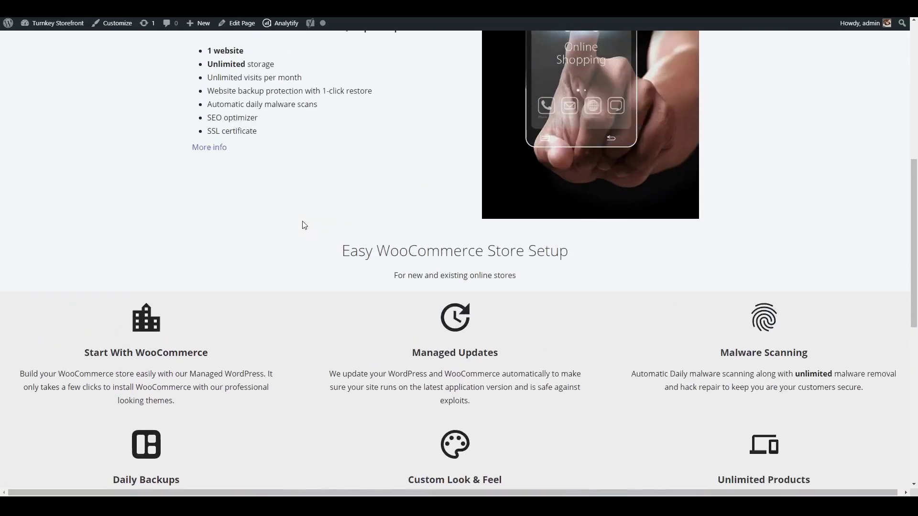
pyautogui.scroll(3, 304, 225)
pyautogui.scroll(1, 328, 234)
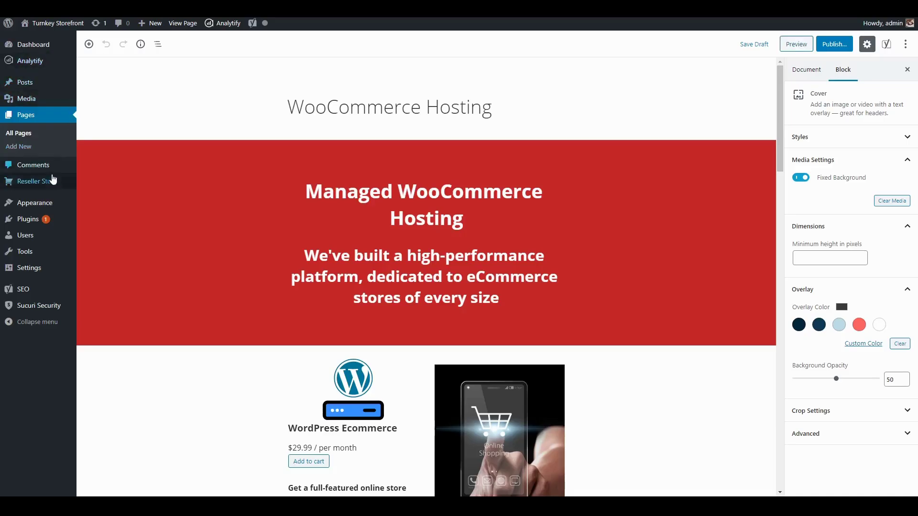
# - Open the WordPress Ecommerce product from the Reseller Store product list for editing
pyautogui.moveTo(52, 184)
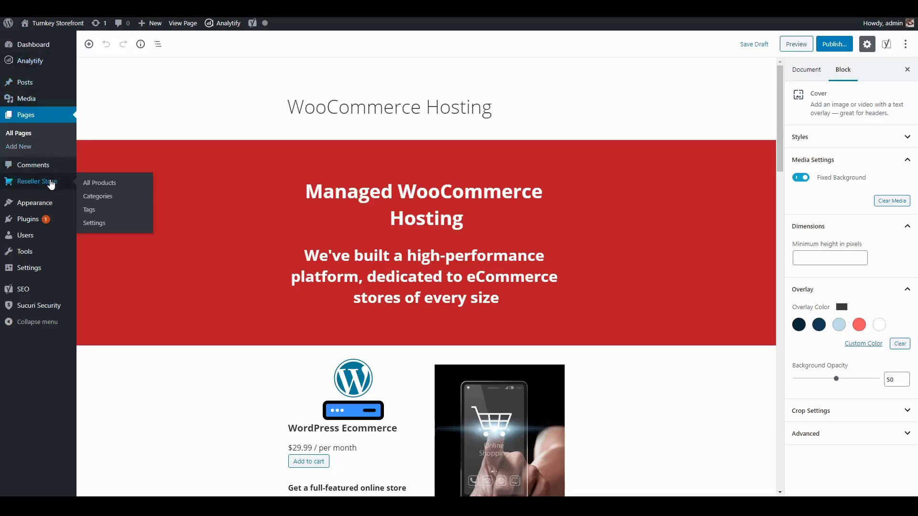
pyautogui.click(92, 186)
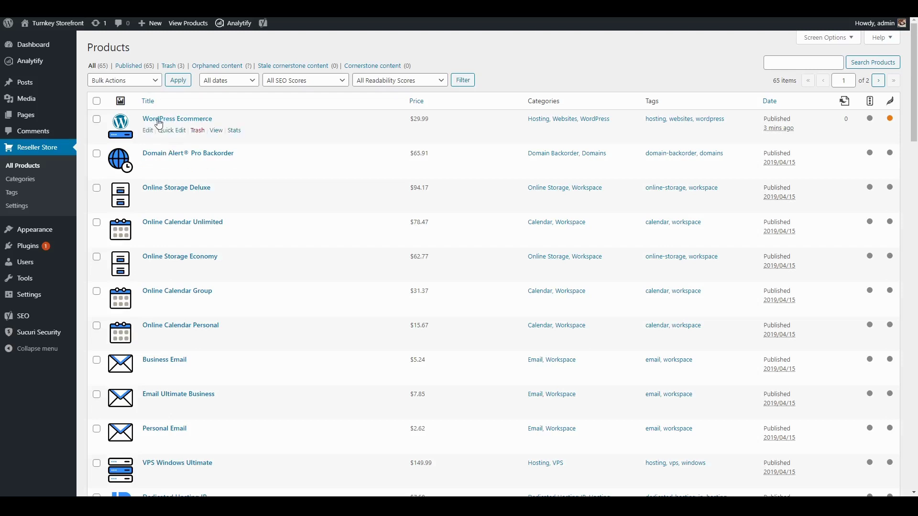
pyautogui.click(148, 132)
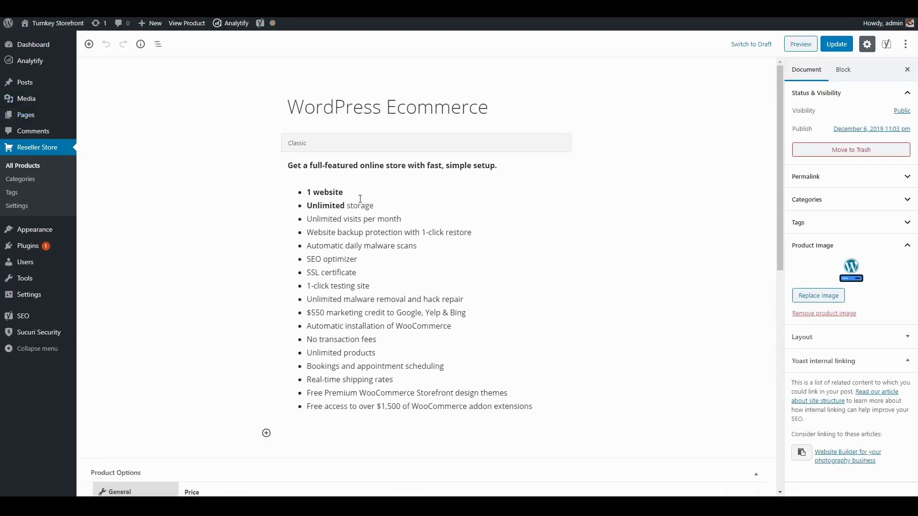
# - Replace the product's title with "WooCommerce Hosting"
pyautogui.click(434, 109)
pyautogui.moveTo(491, 110); pyautogui.dragTo(281, 118)
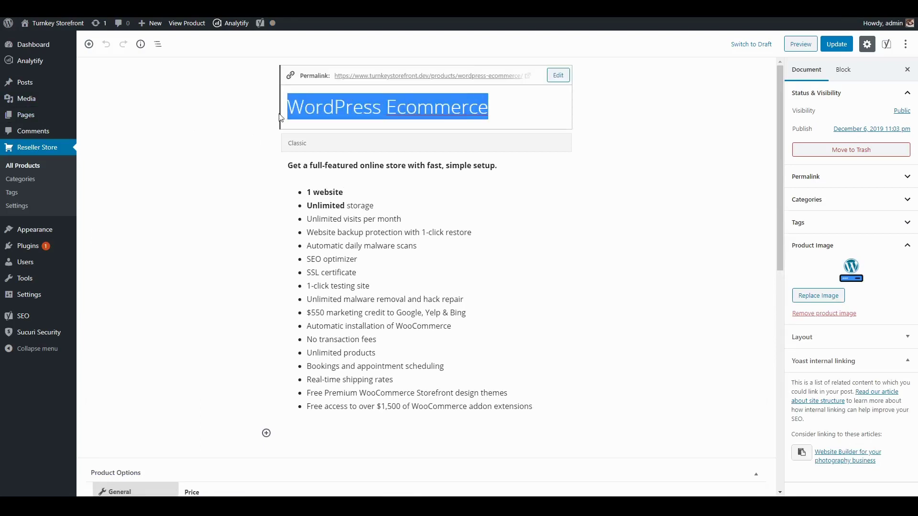
pyautogui.write('Woo')
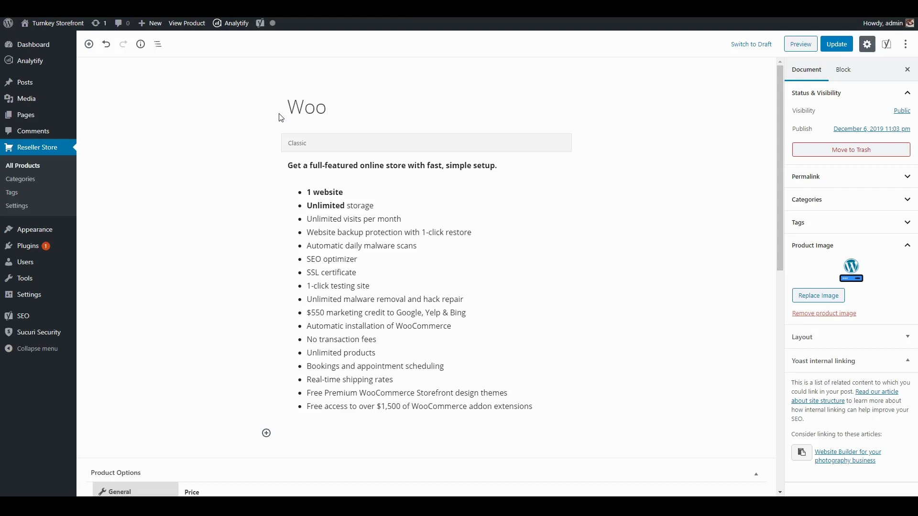
pyautogui.write('Commerc')
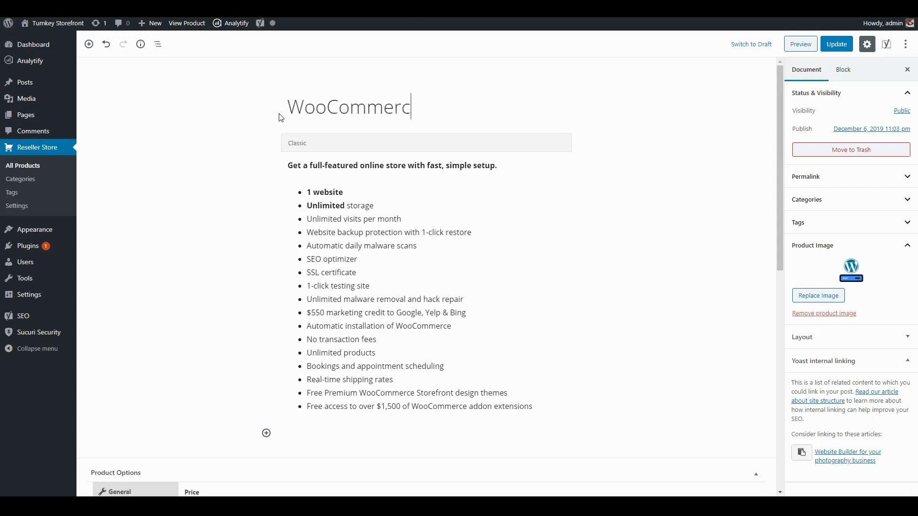
pyautogui.write('e Host')
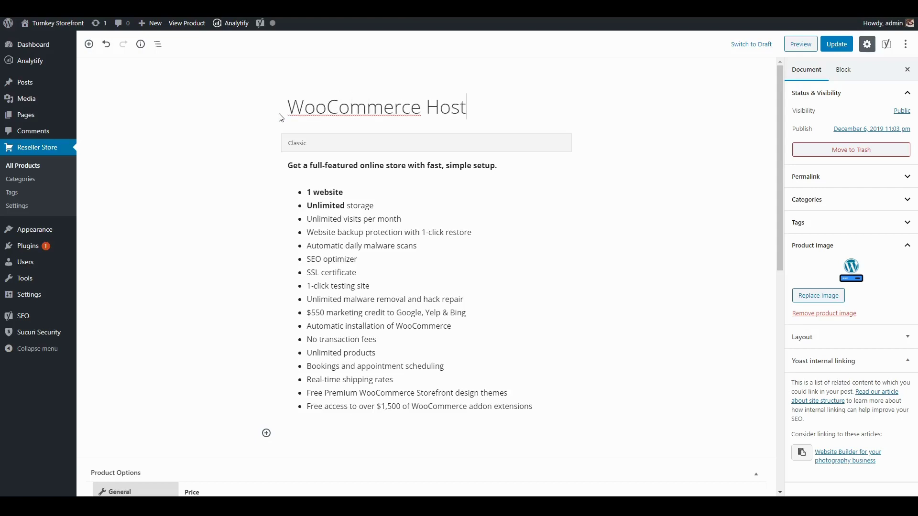
pyautogui.write('ing')
pyautogui.press('BackSpace')
pyautogui.write('g')
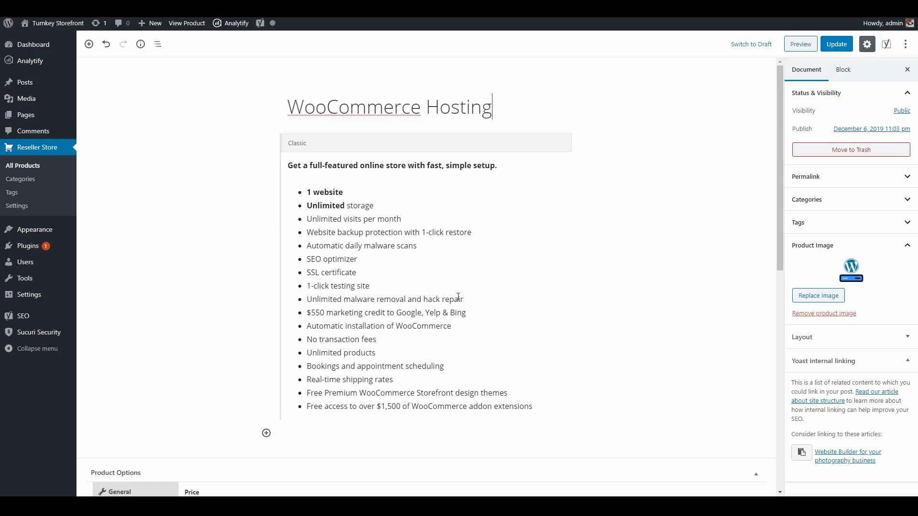
# - Insert a CoBlocks Accordion block below the bulleted feature list in the product description
pyautogui.scroll(-3, 342, 280)
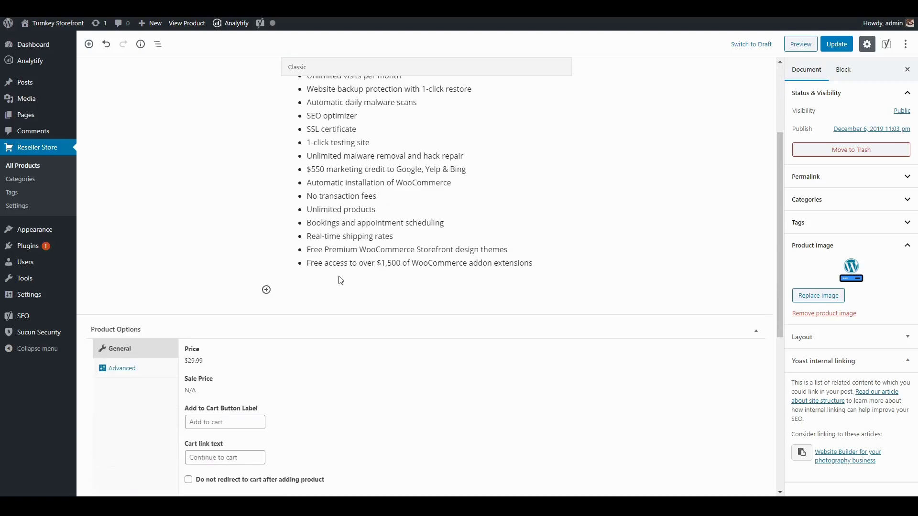
pyautogui.click(266, 290)
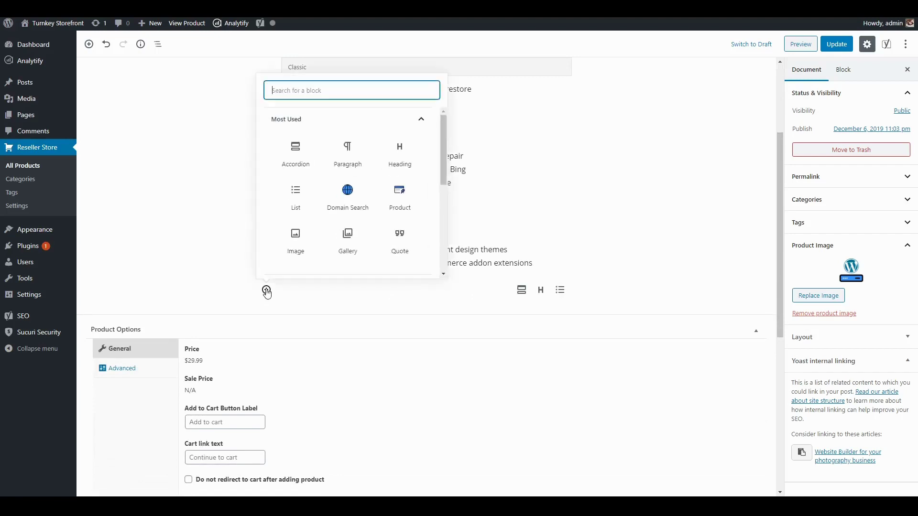
pyautogui.scroll(-2, 303, 180)
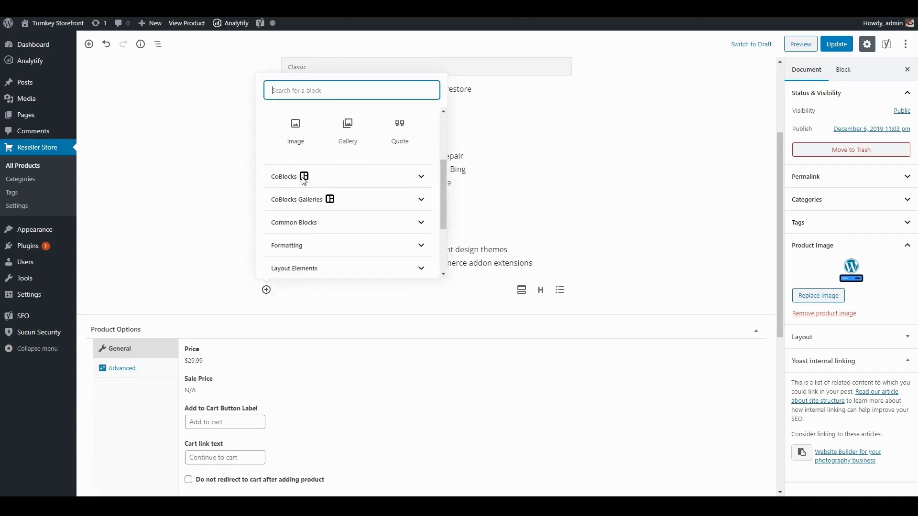
pyautogui.scroll(-1, 303, 180)
pyautogui.click(281, 144)
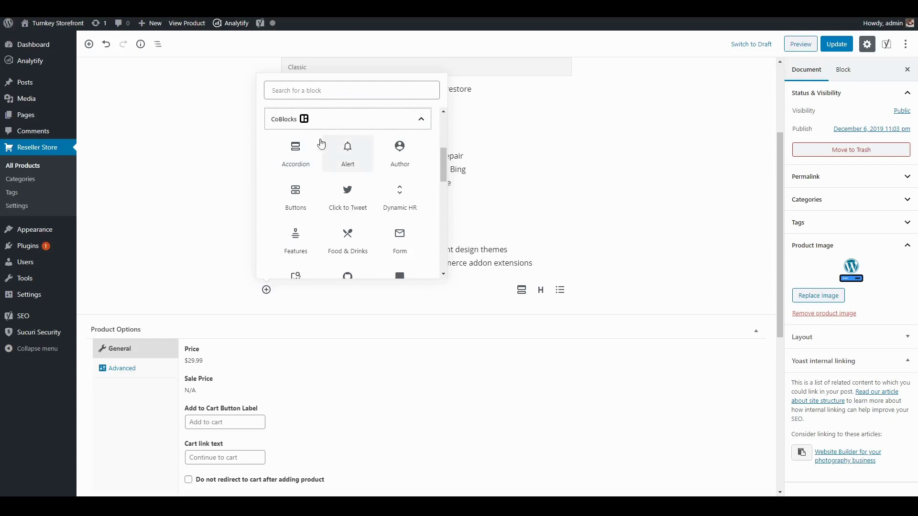
pyautogui.click(297, 157)
pyautogui.click(297, 157)
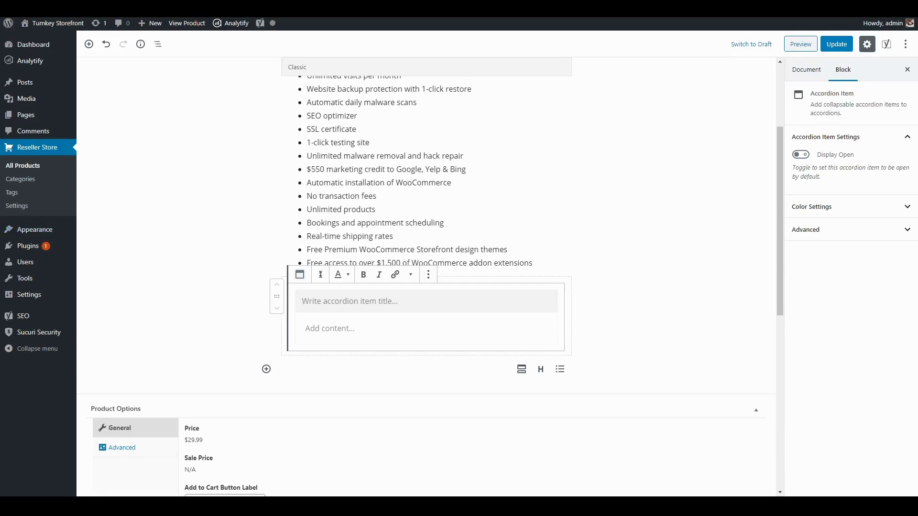
pyautogui.scroll(1, 425, 277)
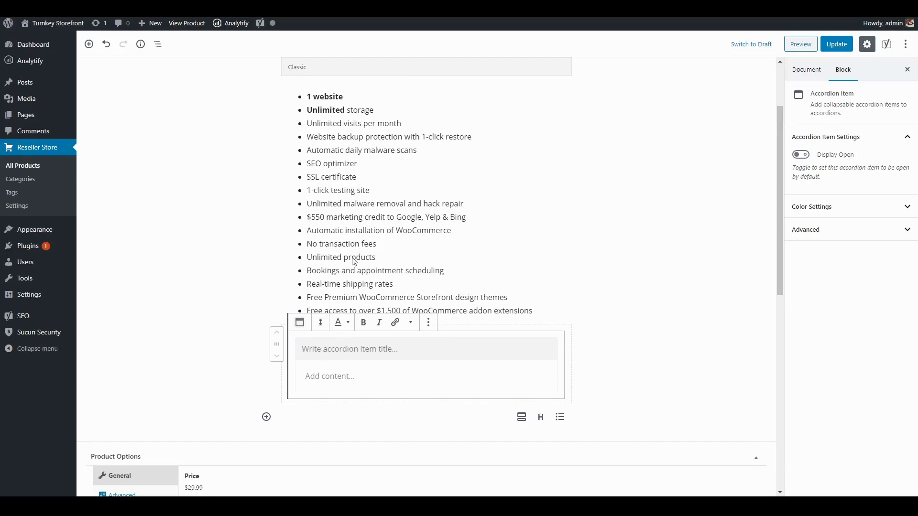
# - Title the accordion item "Unlimited Hosting" and add a second accordion item below it titled "Top Rated Features"
pyautogui.write('Unlimited Hosting')
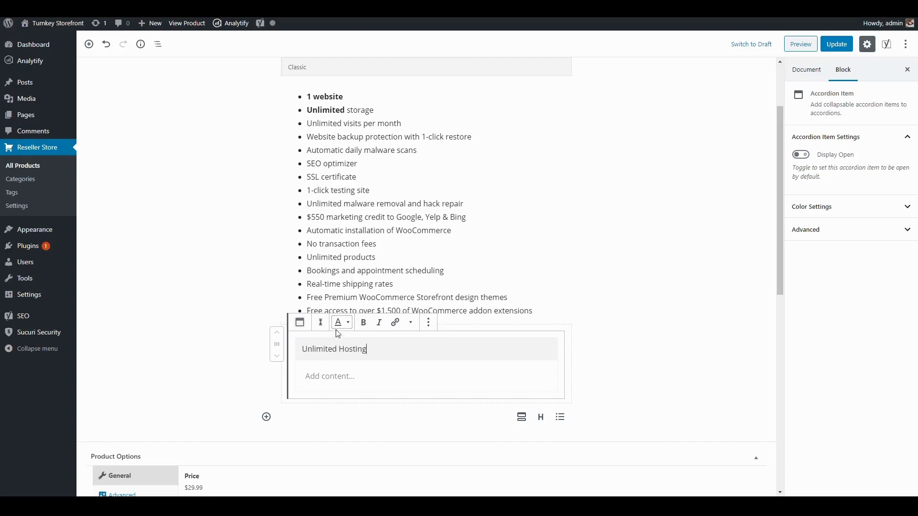
pyautogui.click(266, 417)
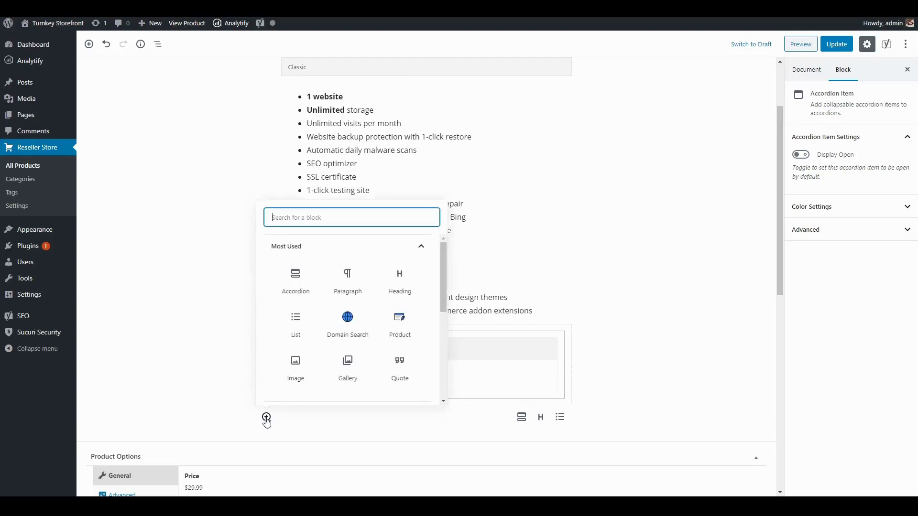
pyautogui.click(296, 280)
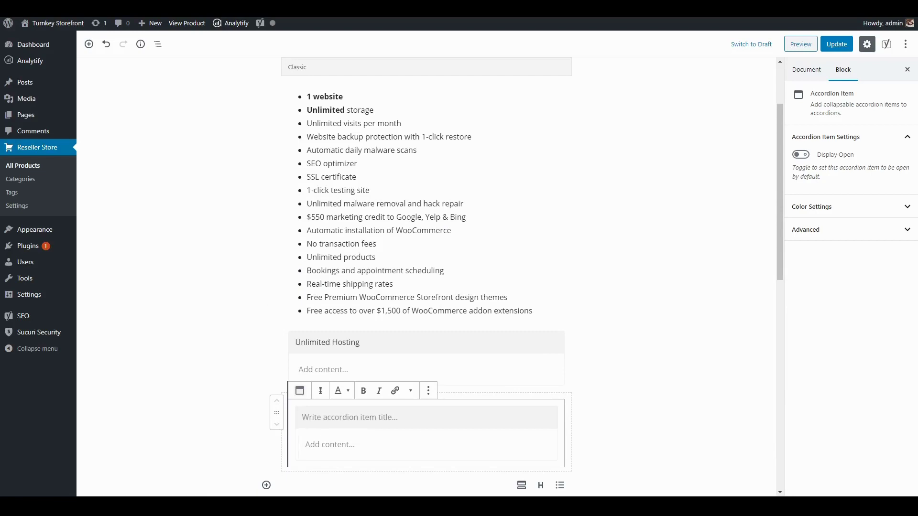
pyautogui.write('Top Rated Features')
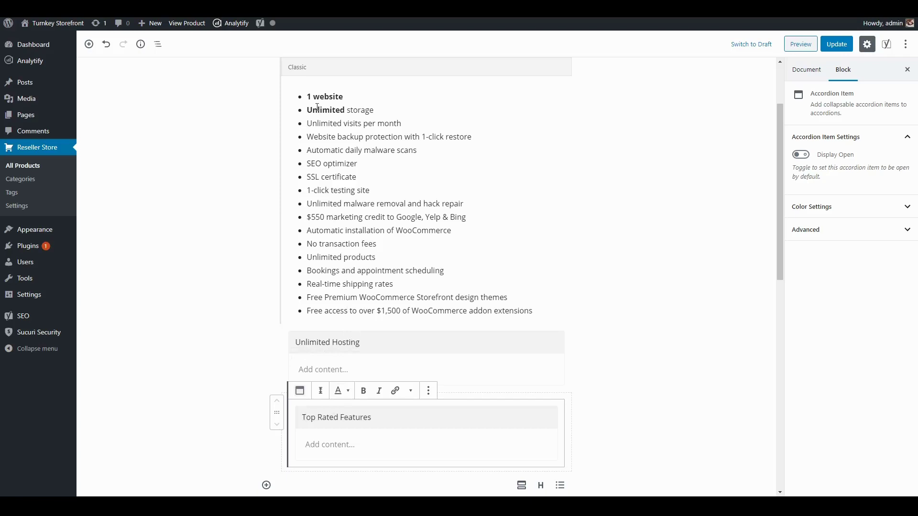
# - Move the "Unlimited storage" and "Unlimited visits per month" bullets from the feature list into the Unlimited Hosting accordion item's content
pyautogui.click(362, 115)
pyautogui.moveTo(309, 127); pyautogui.dragTo(404, 142)
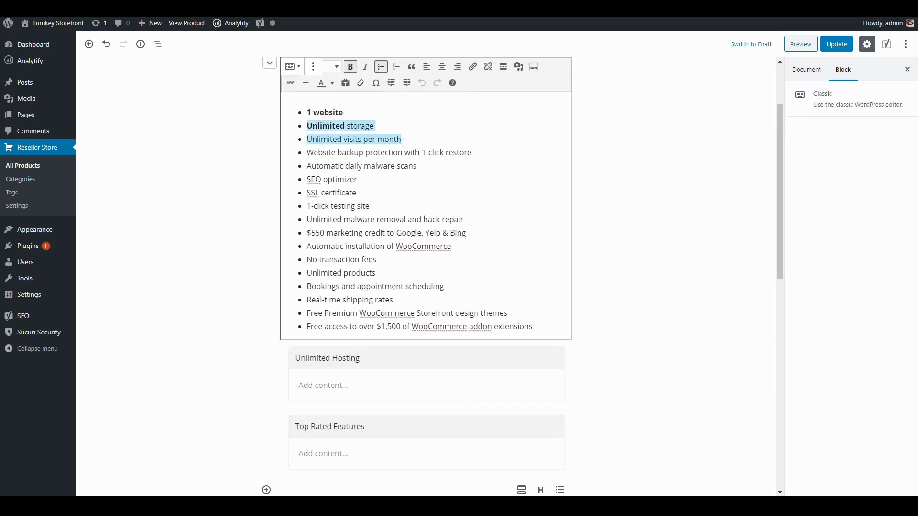
pyautogui.hotkey('ctrl', 'x')
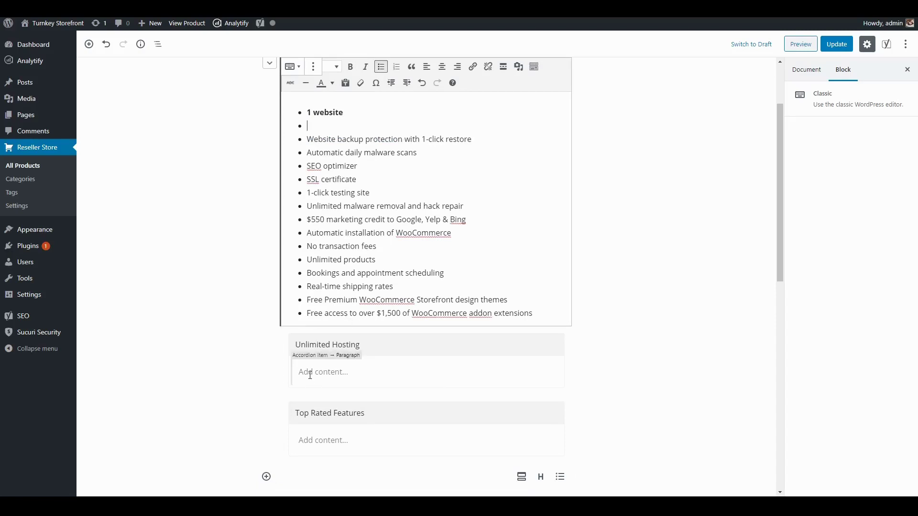
pyautogui.click(311, 379)
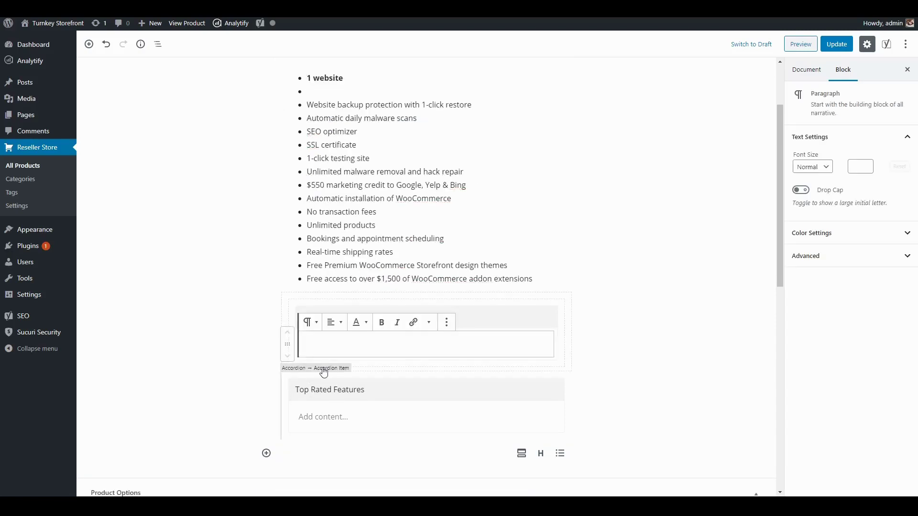
pyautogui.hotkey('ctrl', 'v')
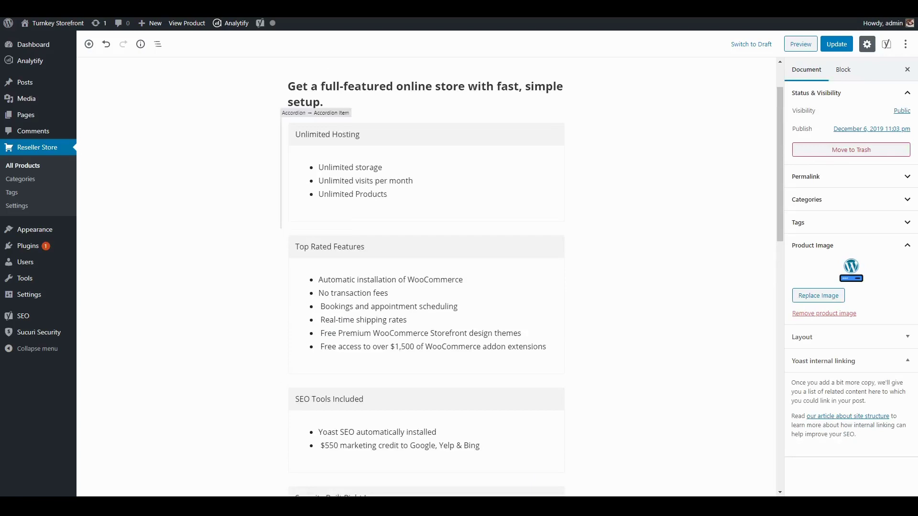
# - Replace the product image with the WooCommerce logo woocommerce-png.png from the media library and update the product
pyautogui.scroll(2, 426, 282)
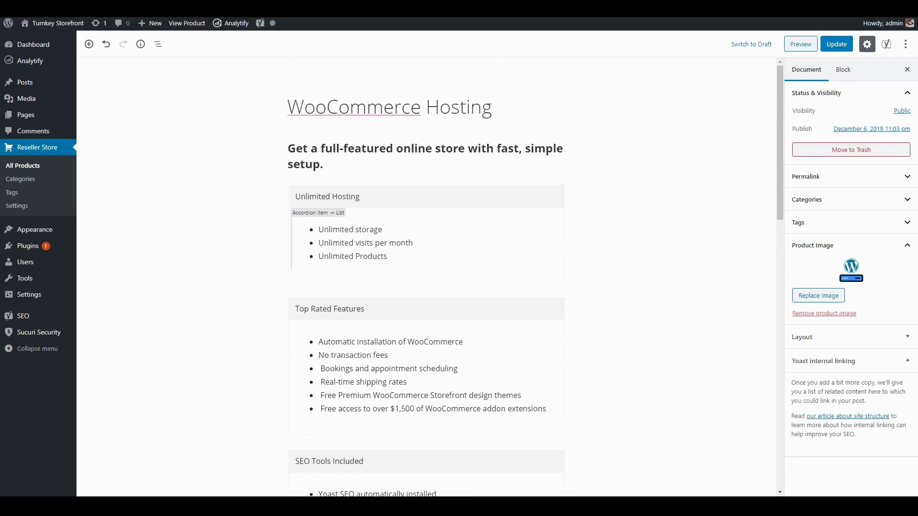
pyautogui.scroll(-5, 425, 277)
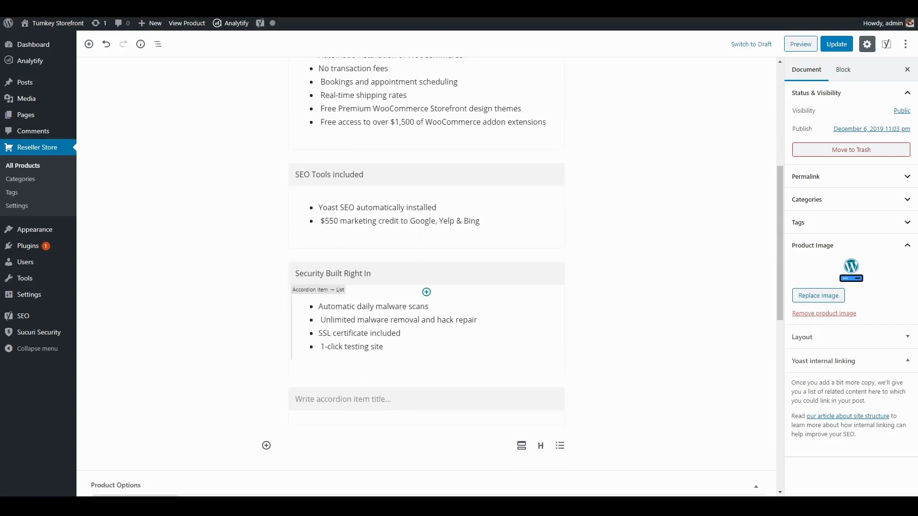
pyautogui.scroll(2, 426, 291)
pyautogui.scroll(3, 426, 278)
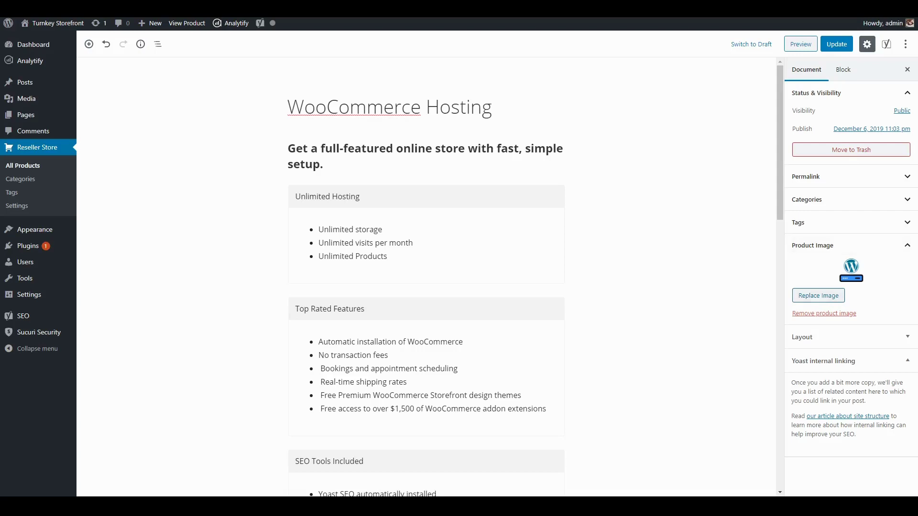
pyautogui.click(818, 295)
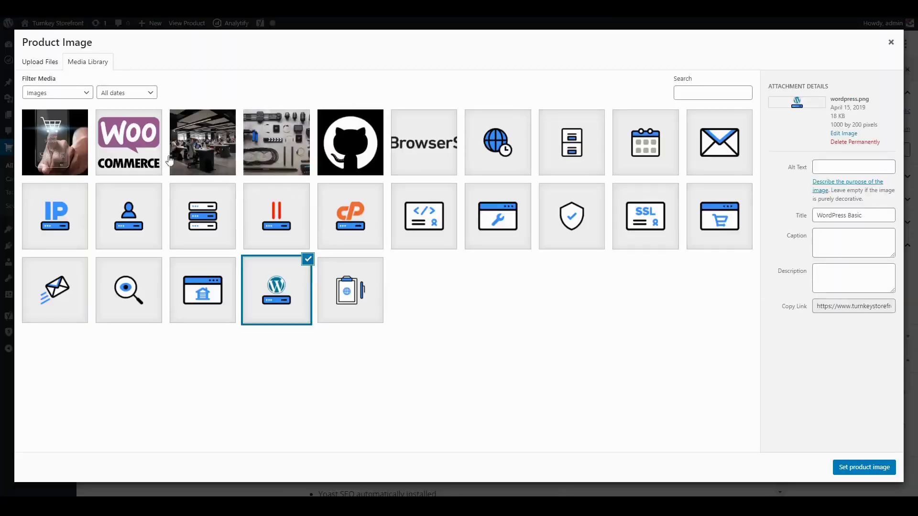
pyautogui.click(120, 151)
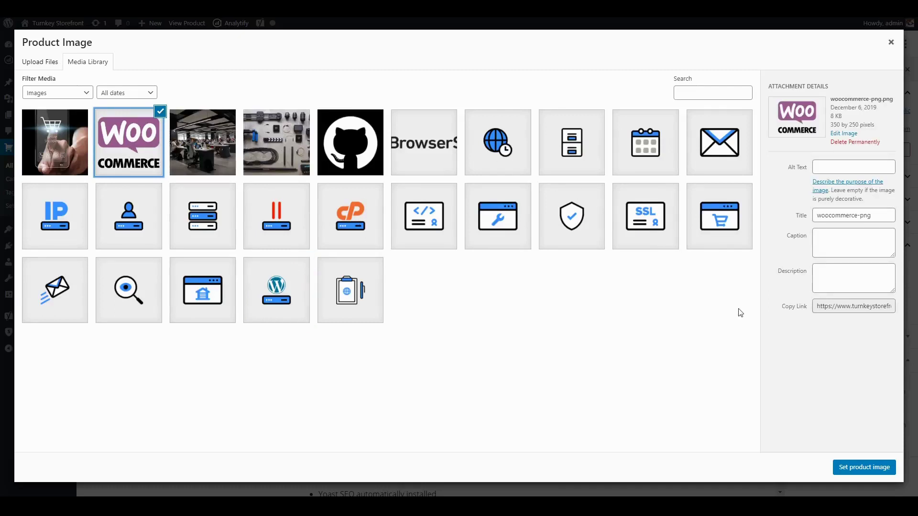
pyautogui.click(871, 472)
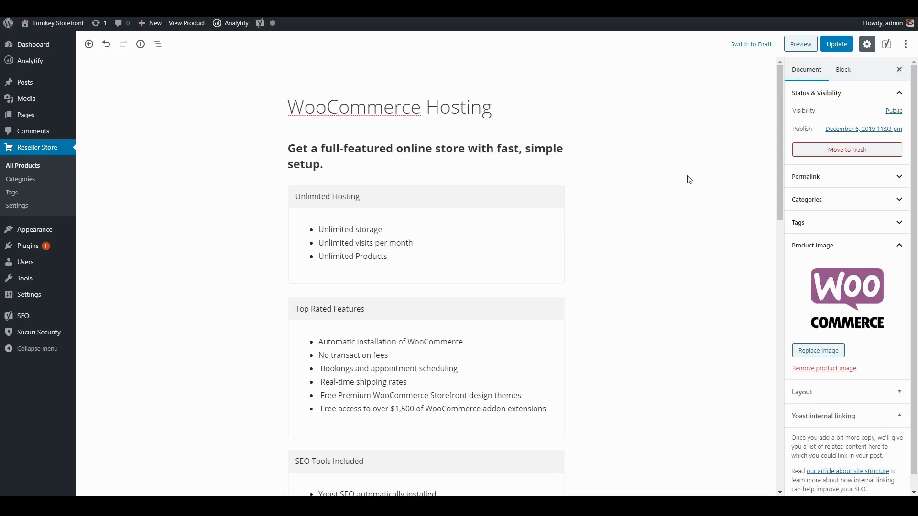
pyautogui.click(835, 45)
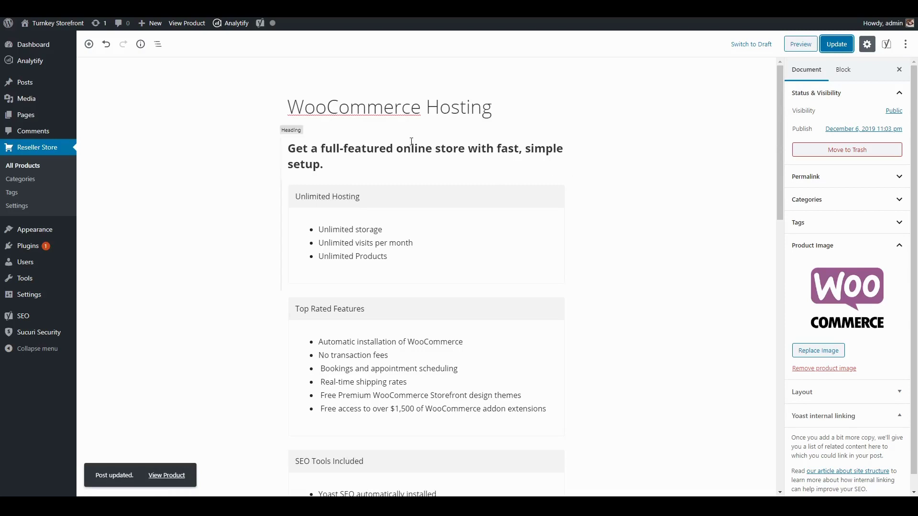
# - Open the draft WooCommerce Hosting page from the site's page list for editing
pyautogui.moveTo(20, 118)
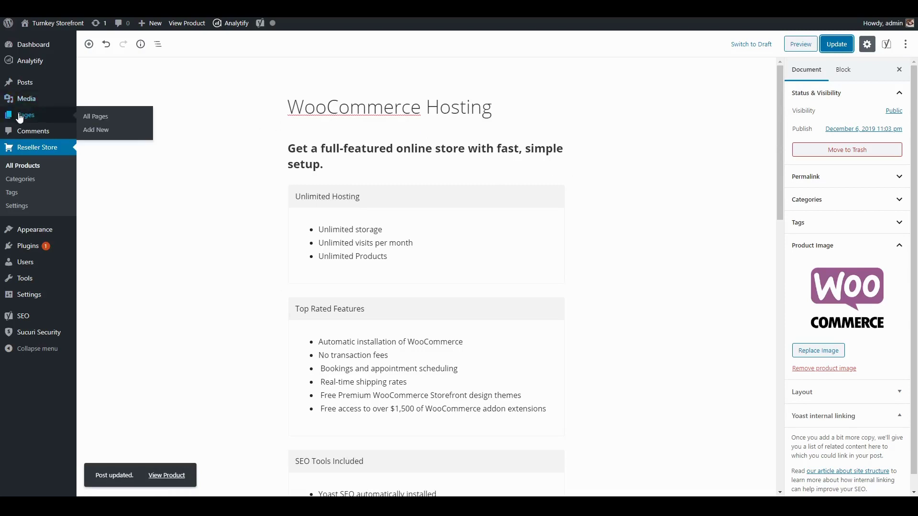
pyautogui.click(94, 120)
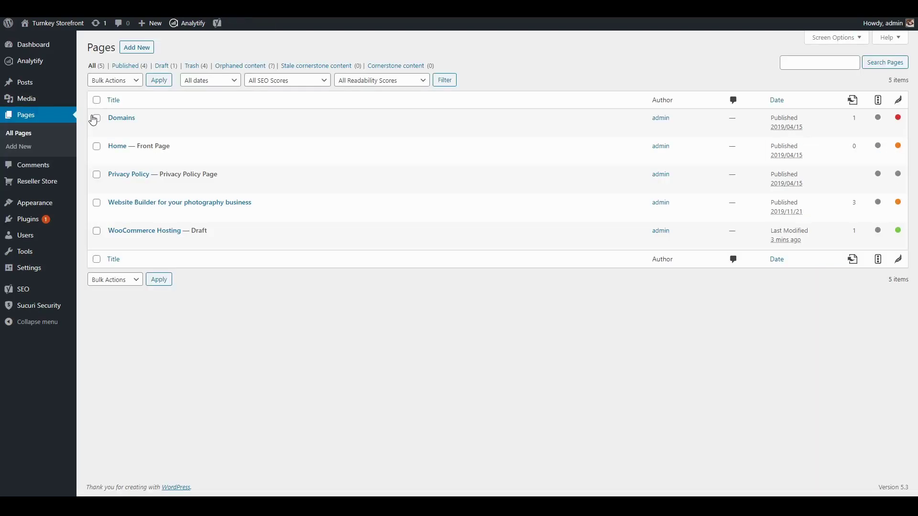
pyautogui.click(115, 243)
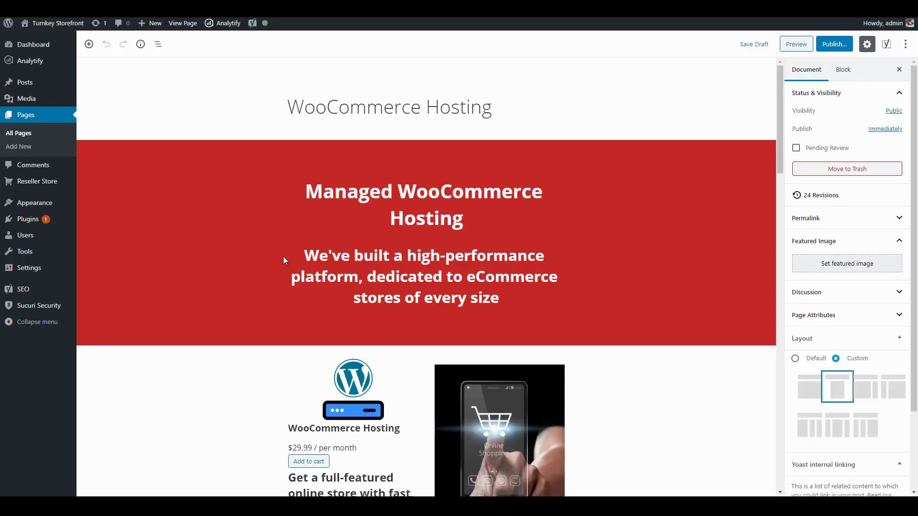
# - Set the image size of the page's WooCommerce Hosting product block to full
pyautogui.scroll(-5, 342, 254)
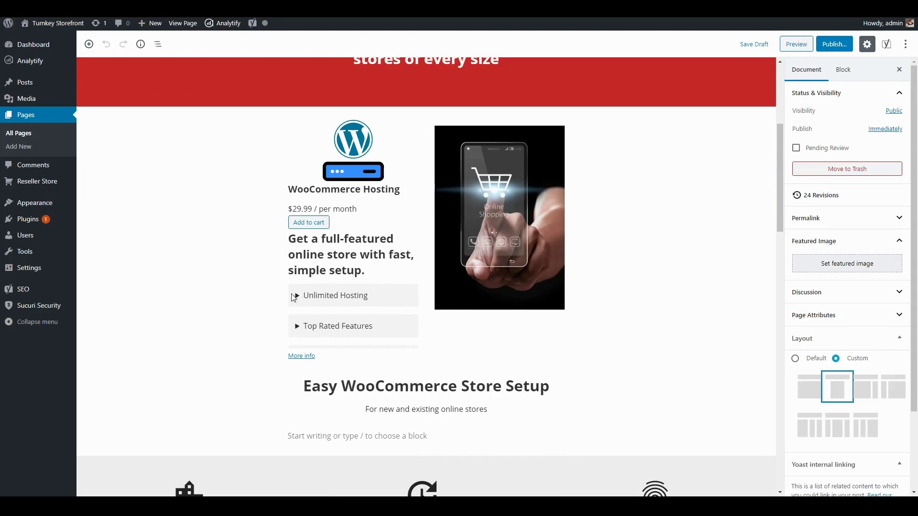
pyautogui.click(344, 178)
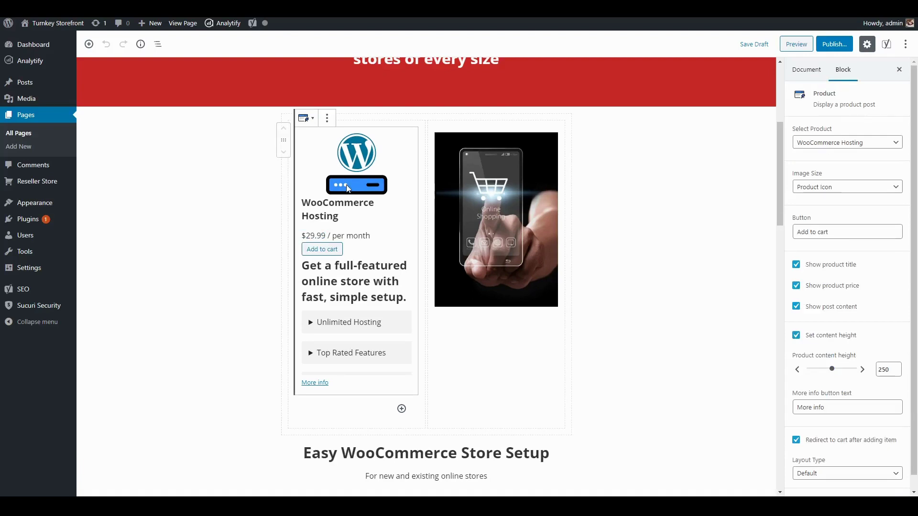
pyautogui.click(824, 189)
pyautogui.click(801, 227)
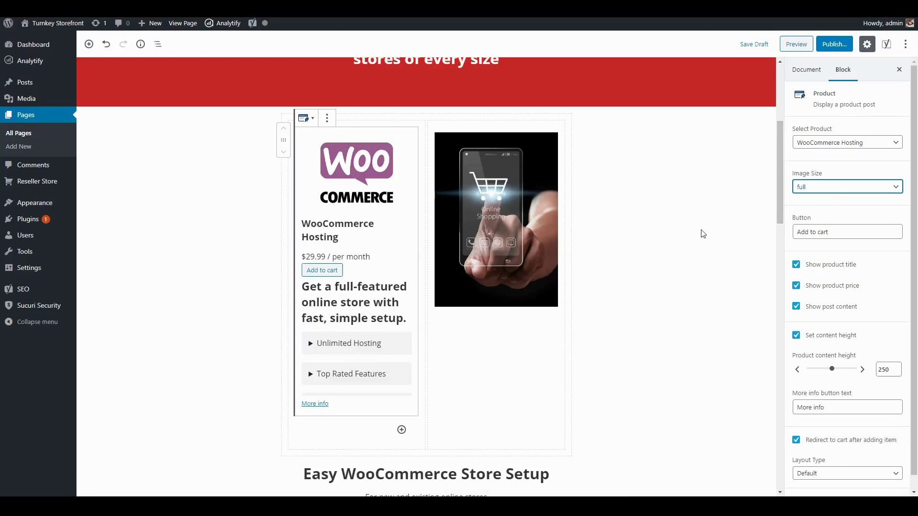
# - Turn off the product block's fixed content height and set its layout type to Classic
pyautogui.scroll(-2, 700, 236)
pyautogui.scroll(-1, 700, 236)
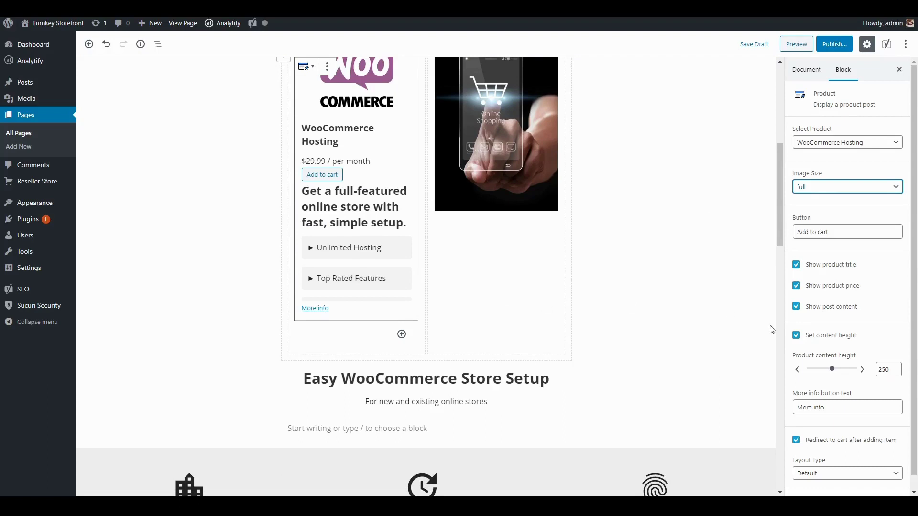
pyautogui.click(796, 337)
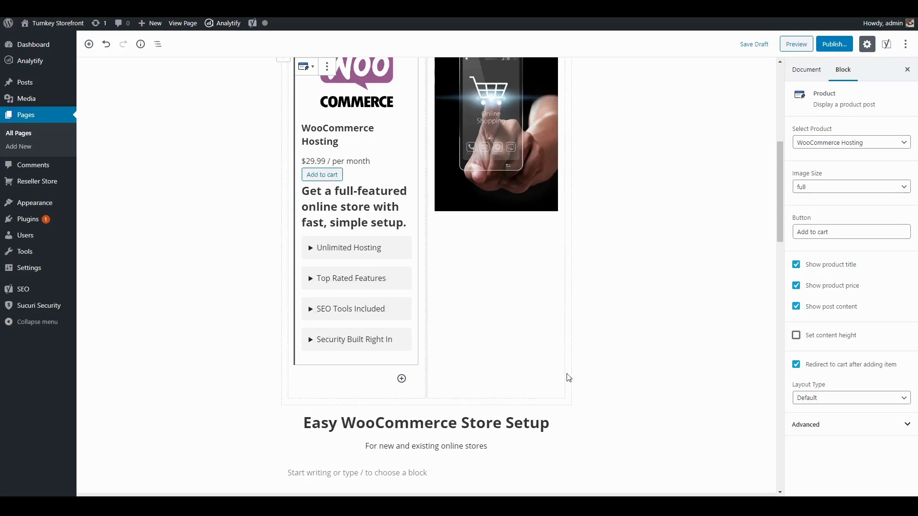
pyautogui.click(816, 404)
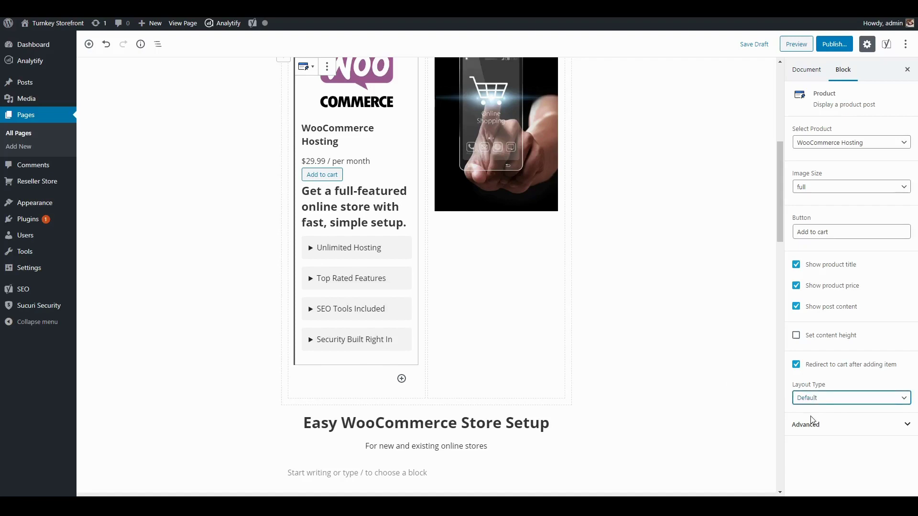
pyautogui.click(809, 419)
pyautogui.scroll(3, 363, 287)
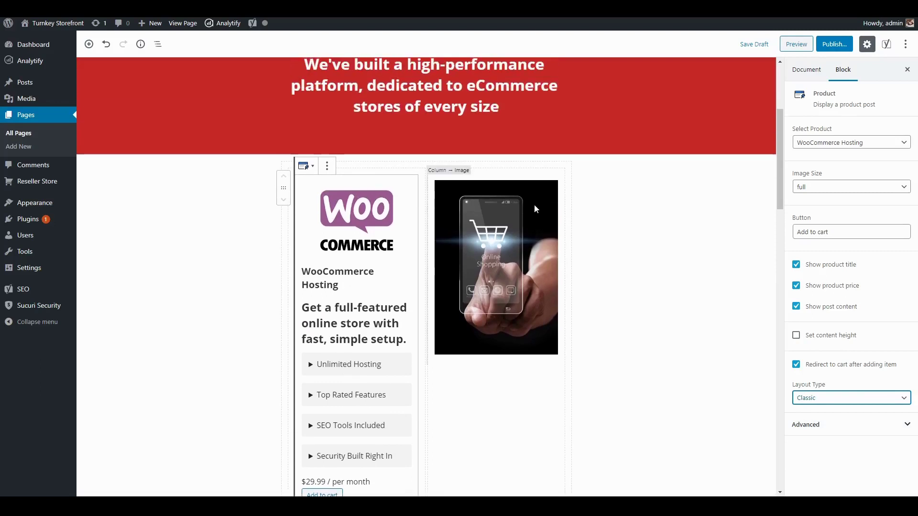
# - Publish the WooCommerce Hosting page and open it on the live site
pyautogui.click(836, 46)
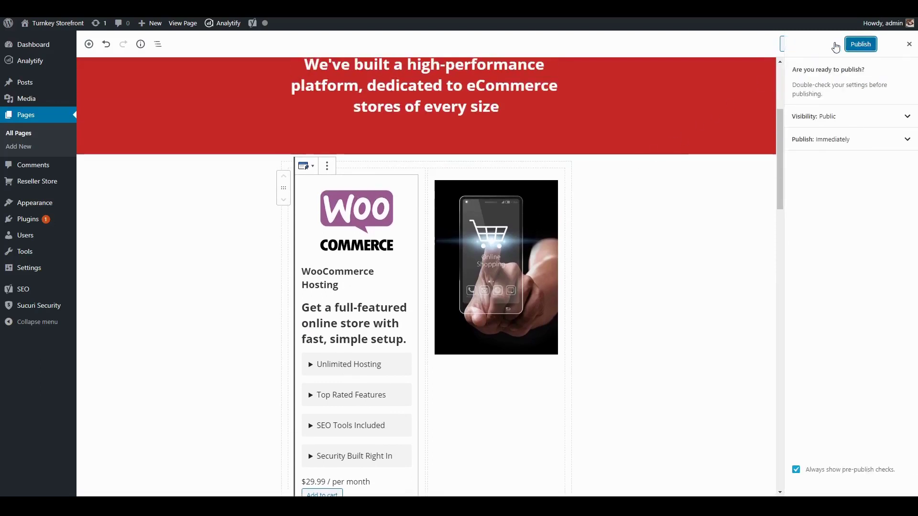
pyautogui.click(850, 45)
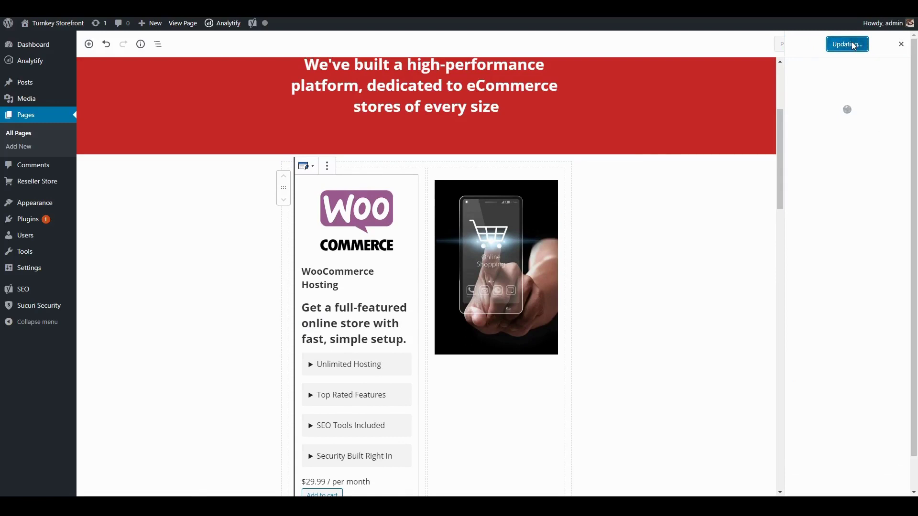
pyautogui.click(817, 144)
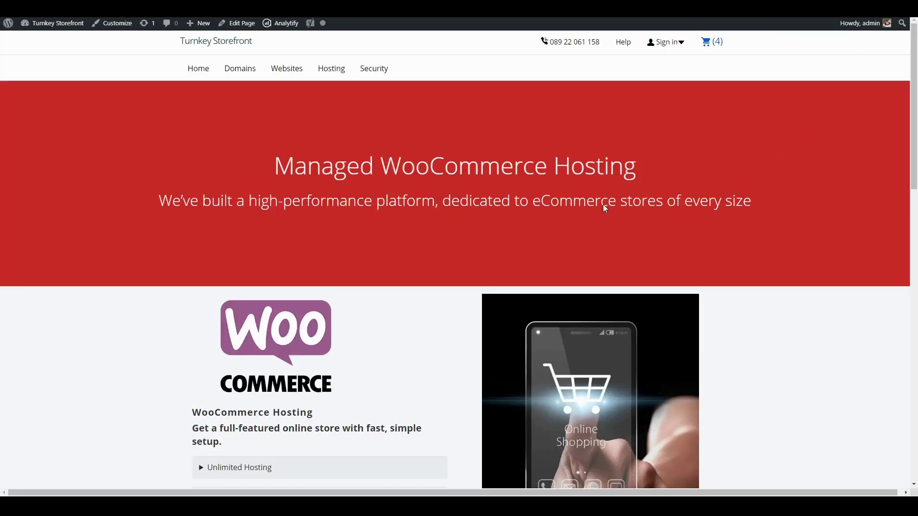
# - Review the published page's product section, expanding and collapsing its accordion items such as Unlimited Hosting and Top Rated Features
pyautogui.scroll(-3, 603, 205)
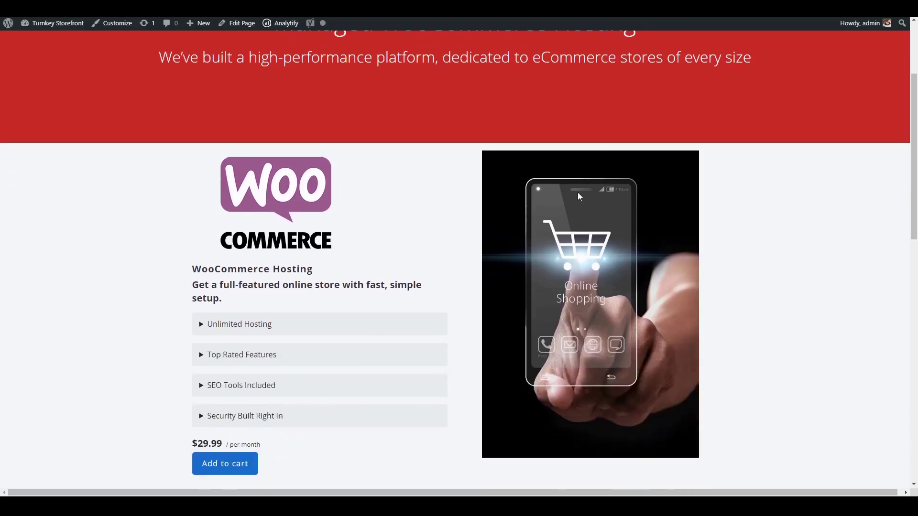
pyautogui.scroll(-1, 383, 177)
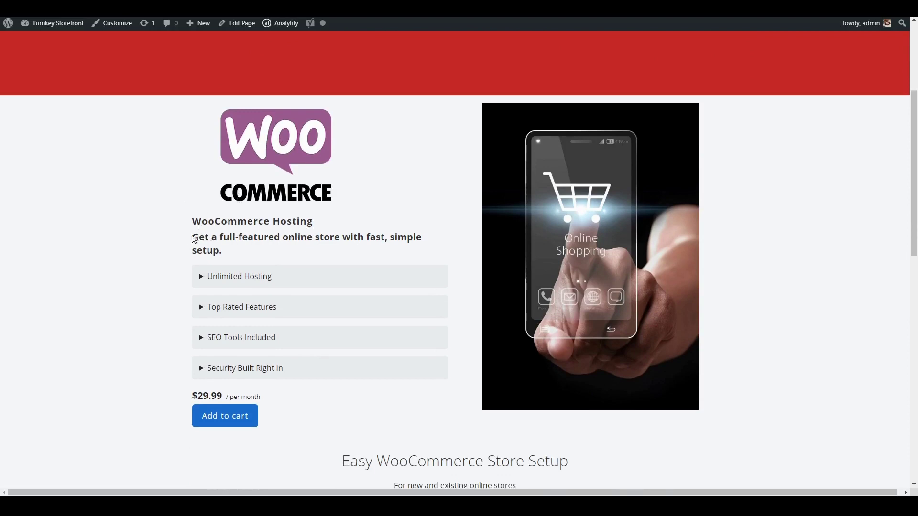
pyautogui.scroll(-2, 240, 258)
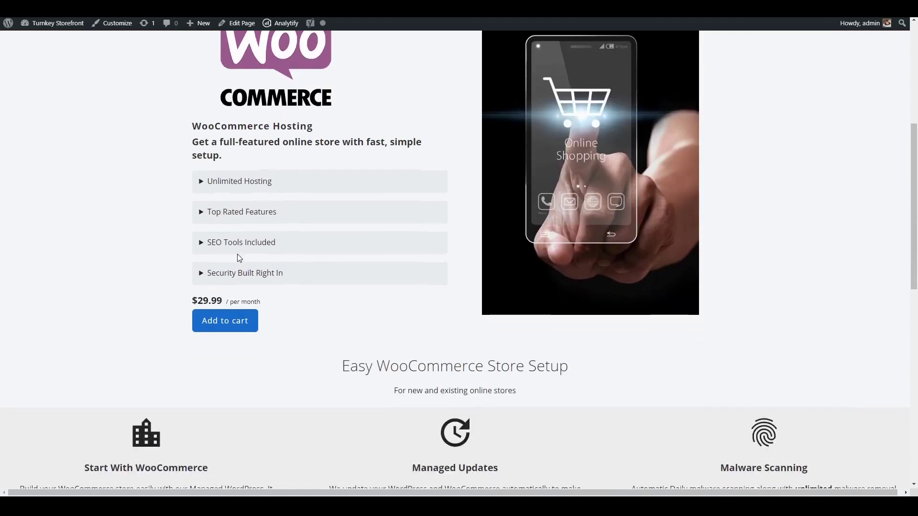
pyautogui.click(199, 182)
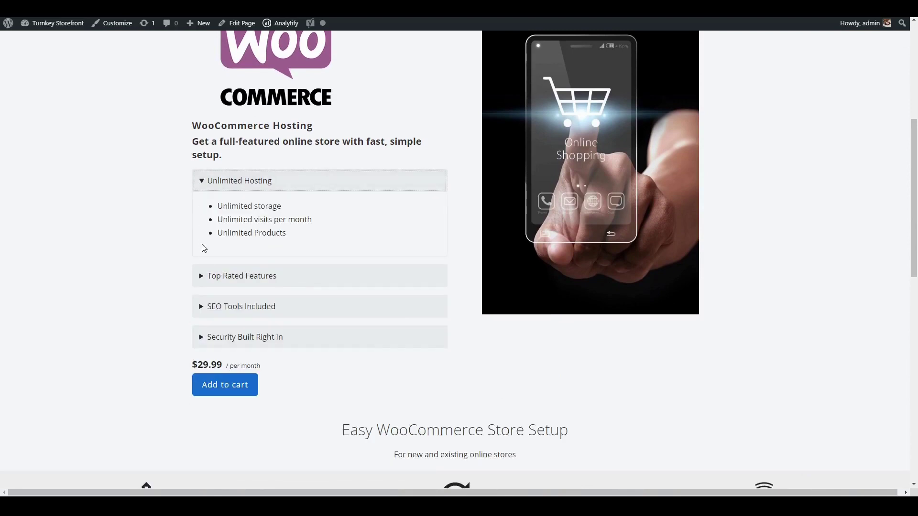
pyautogui.click(202, 276)
pyautogui.scroll(-2, 240, 282)
pyautogui.click(202, 332)
pyautogui.click(200, 329)
pyautogui.click(201, 181)
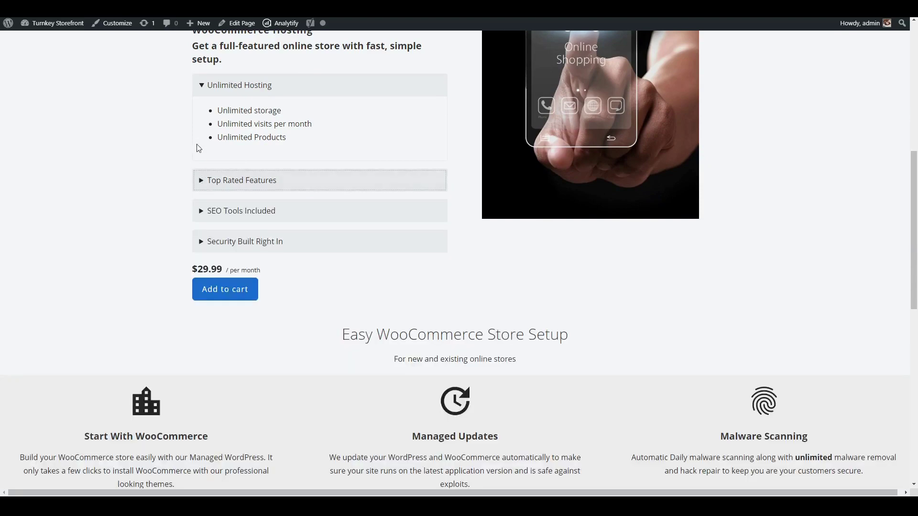
pyautogui.click(202, 85)
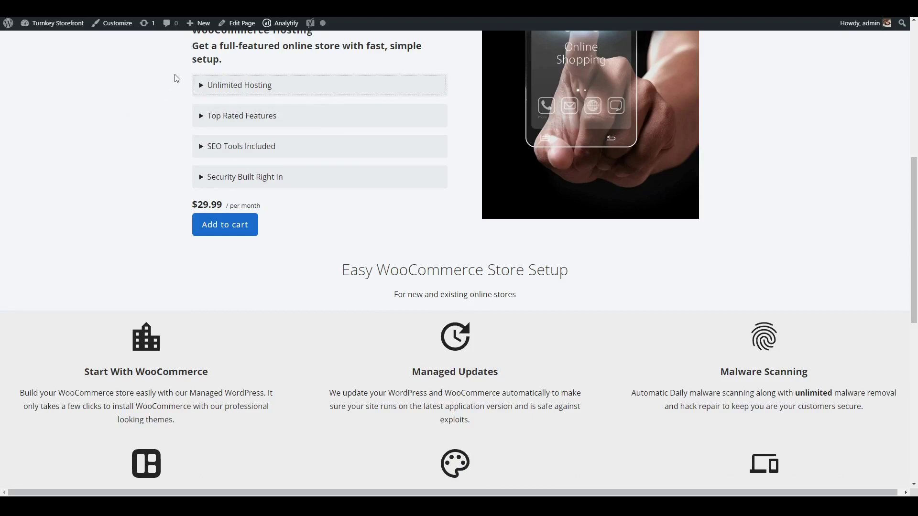
pyautogui.scroll(1, 144, 83)
pyautogui.moveTo(59, 28)
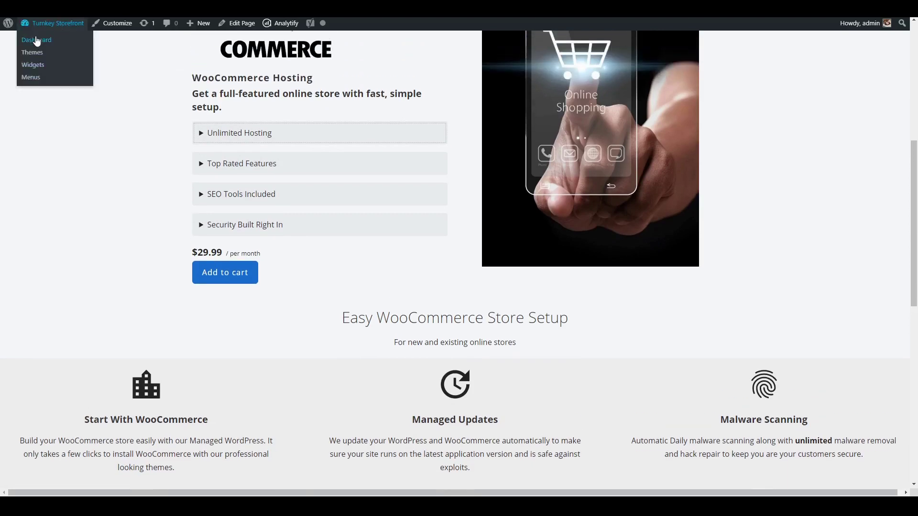
# - Restore the WooCommerce Hosting product to its original data with a bulk action in the Reseller Store product list
pyautogui.click(37, 42)
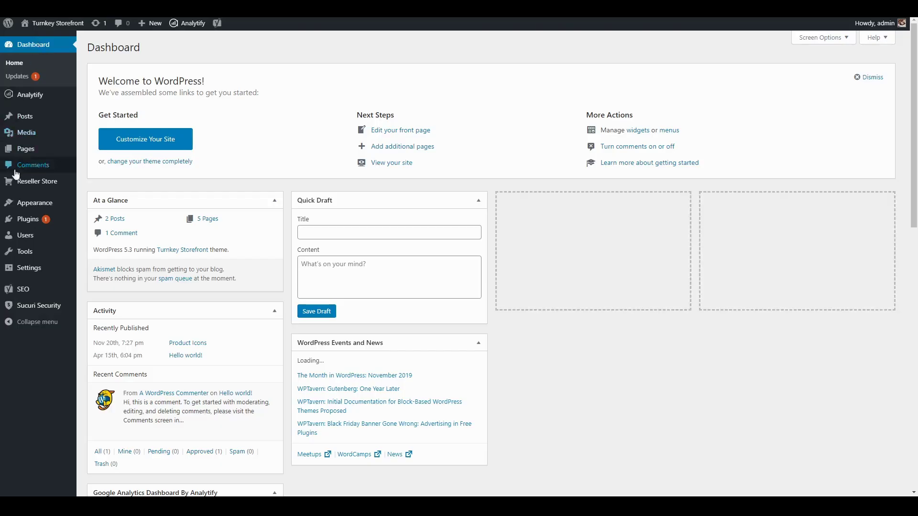
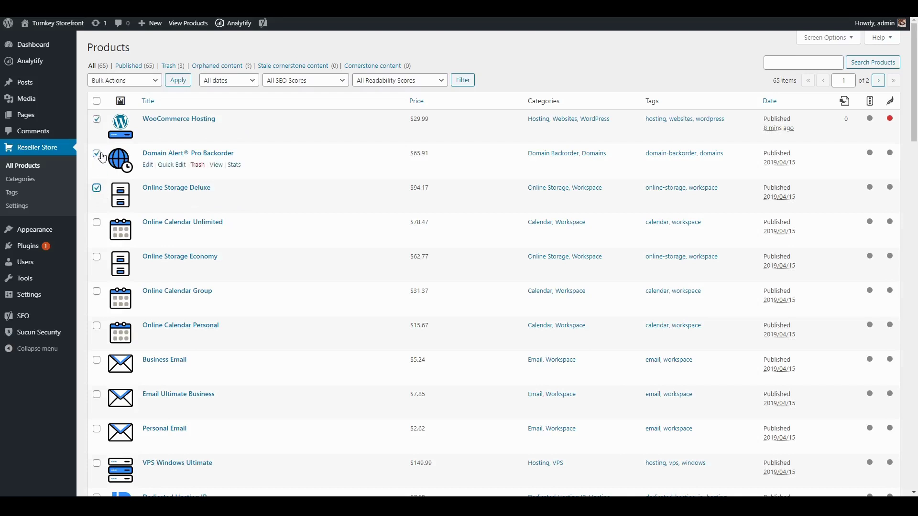
pyautogui.click(97, 153)
pyautogui.click(97, 191)
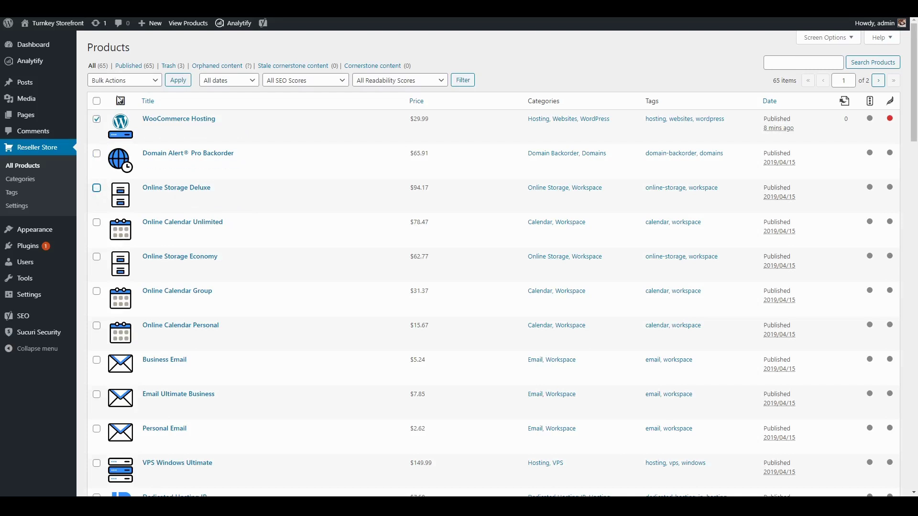
pyautogui.click(118, 83)
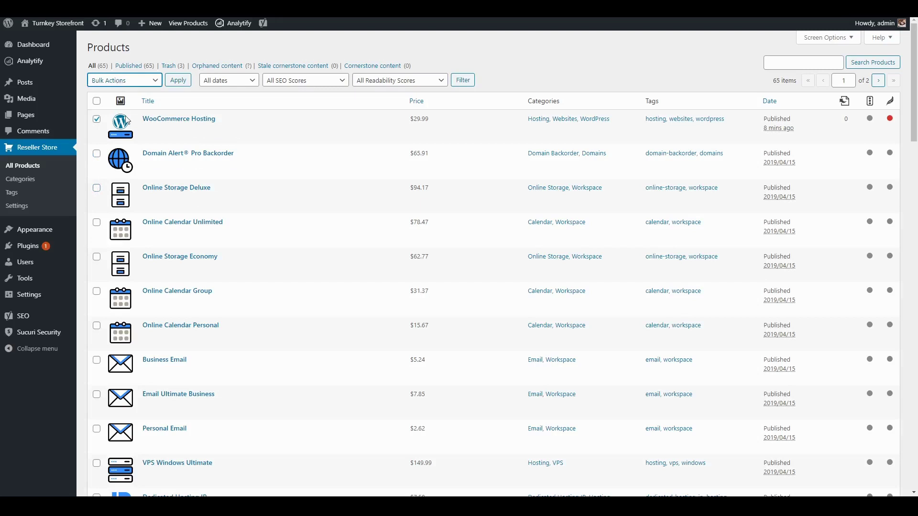
pyautogui.press('Down')
pyautogui.click(177, 84)
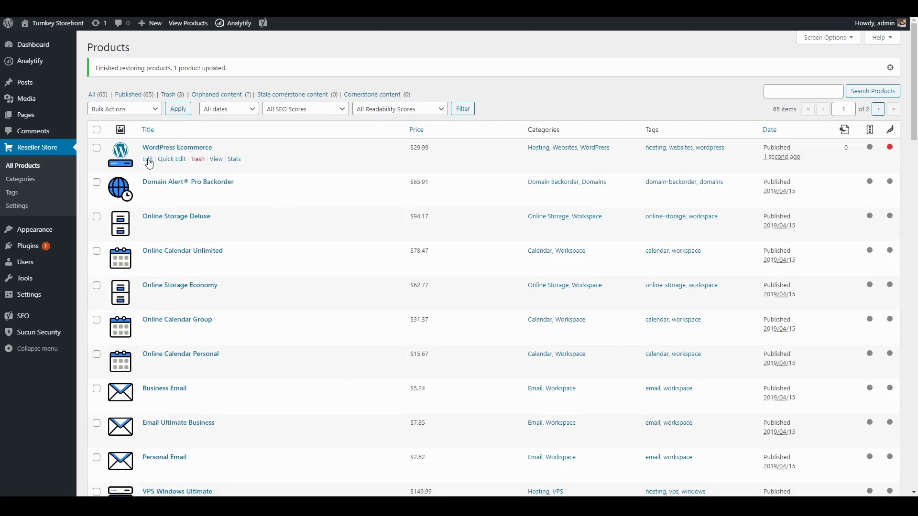
# - Open the restored WordPress Ecommerce product in the editor and review its title and description
pyautogui.click(148, 160)
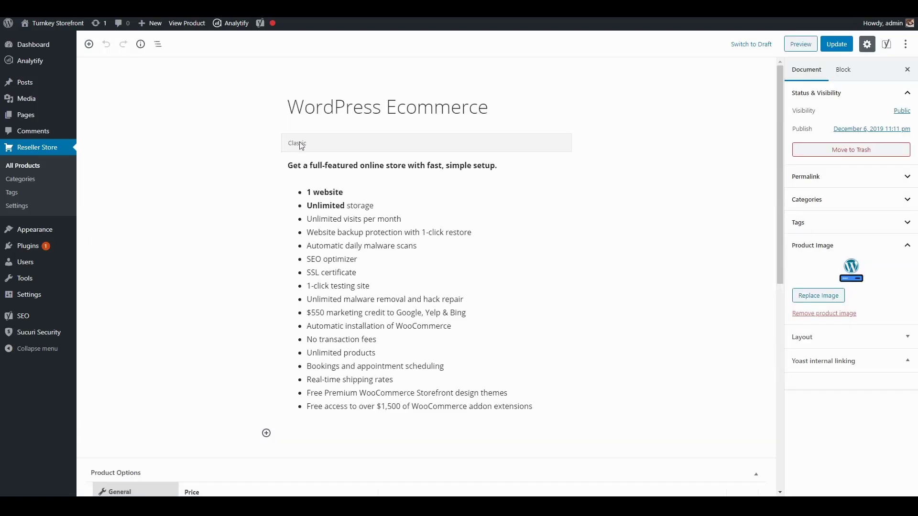
pyautogui.moveTo(292, 169); pyautogui.dragTo(381, 319)
pyautogui.click(381, 319)
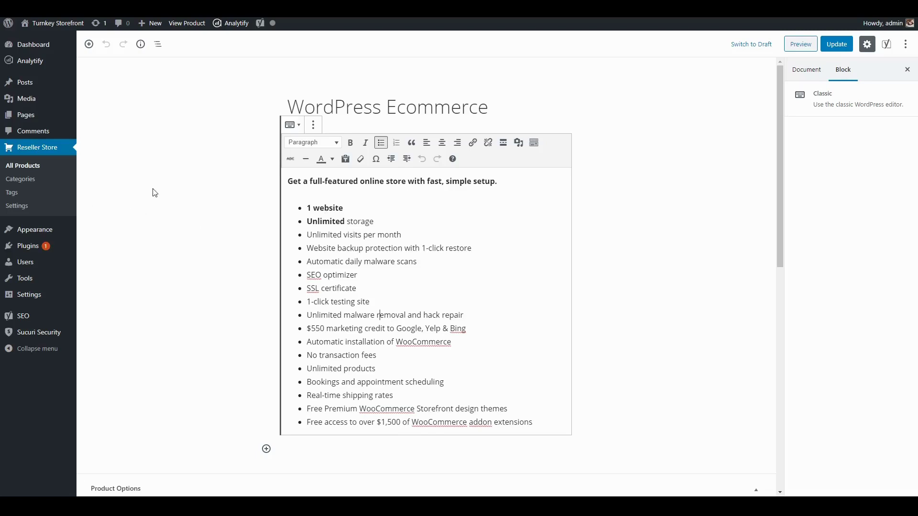
pyautogui.click(178, 181)
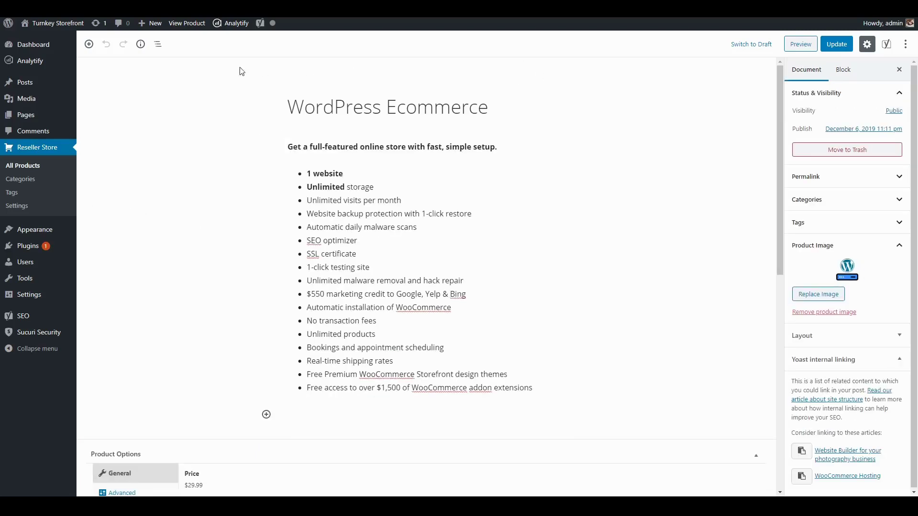
# - Return to the full Reseller Store product list and browse the products on both pages
pyautogui.click(19, 170)
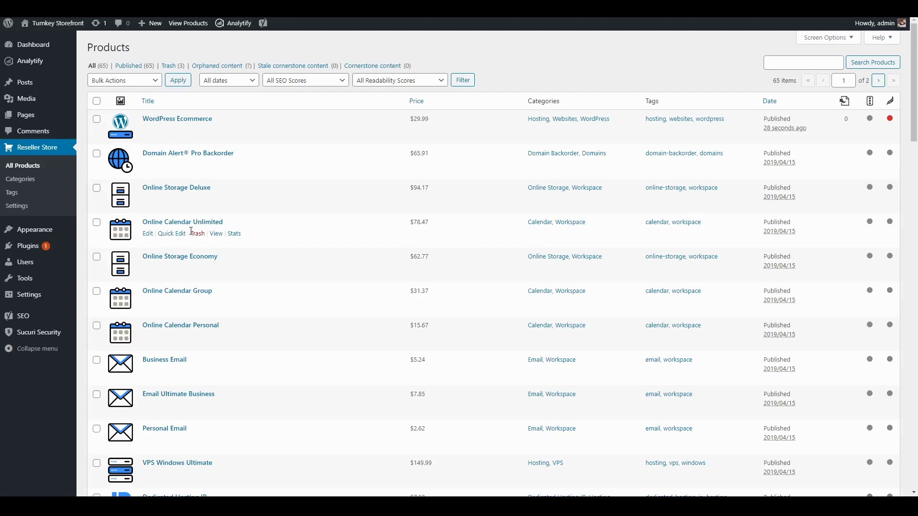
pyautogui.scroll(-5, 193, 231)
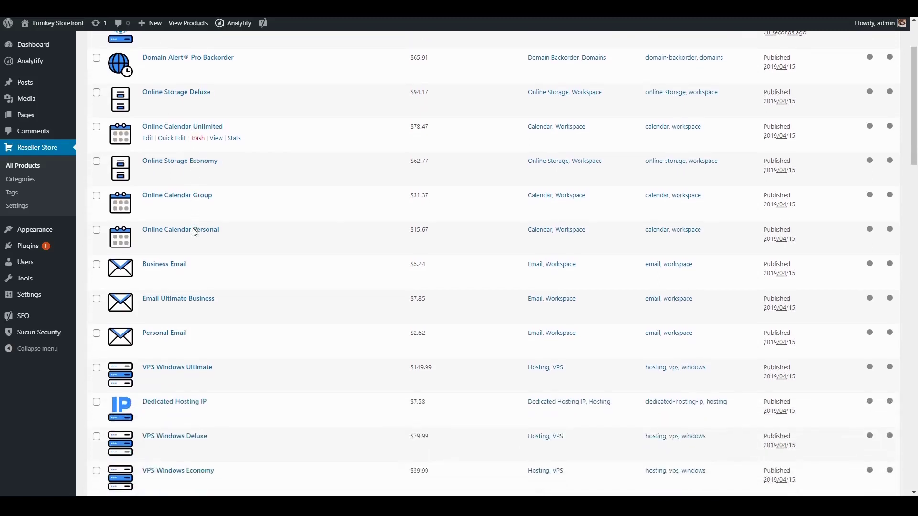
pyautogui.scroll(-13, 195, 232)
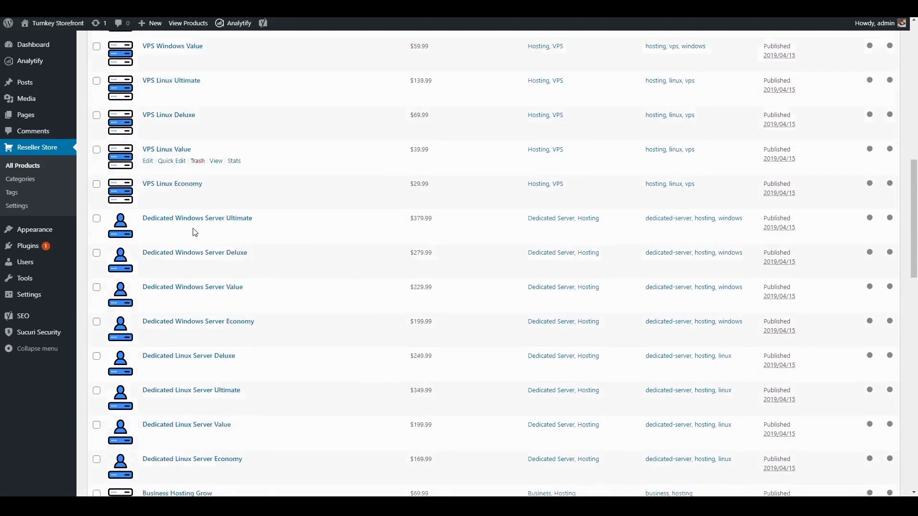
pyautogui.scroll(18, 195, 235)
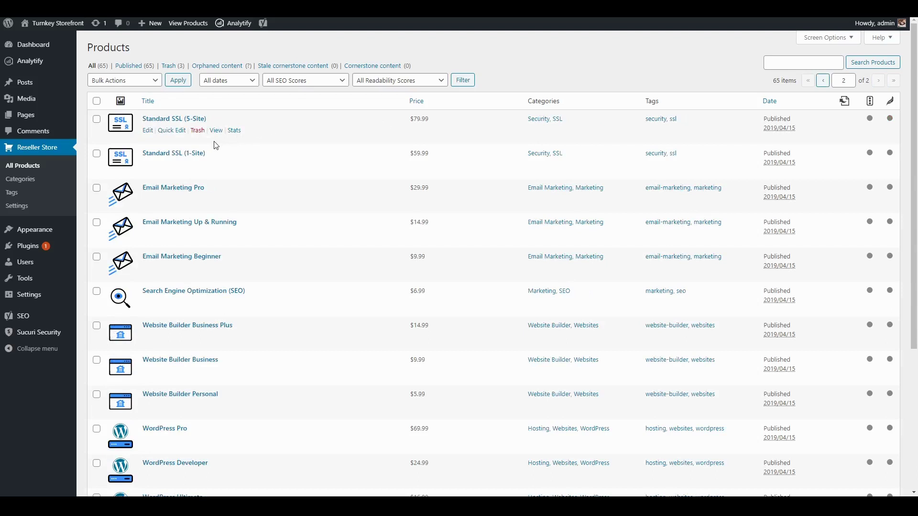
pyautogui.scroll(-5, 214, 145)
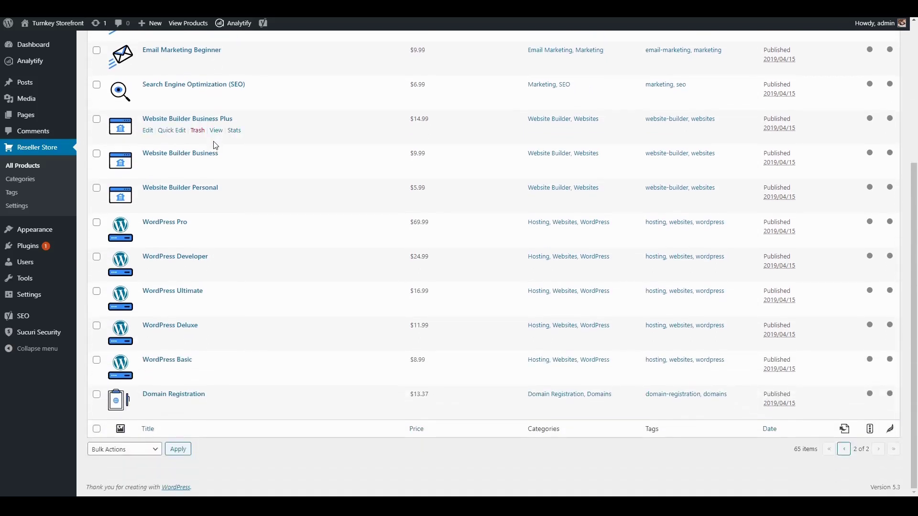
pyautogui.scroll(5, 214, 145)
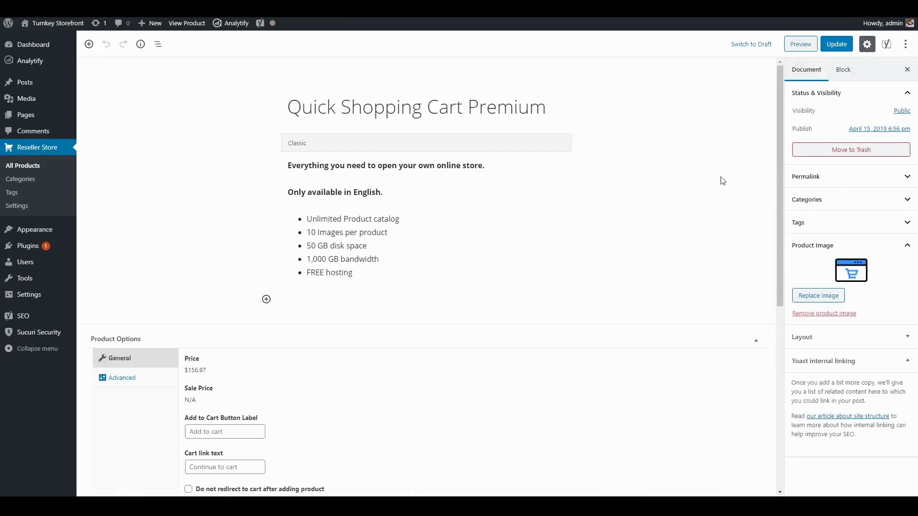
# - Move the Quick Shopping Cart Premium, Deluxe and Economy products to the trash
pyautogui.click(838, 151)
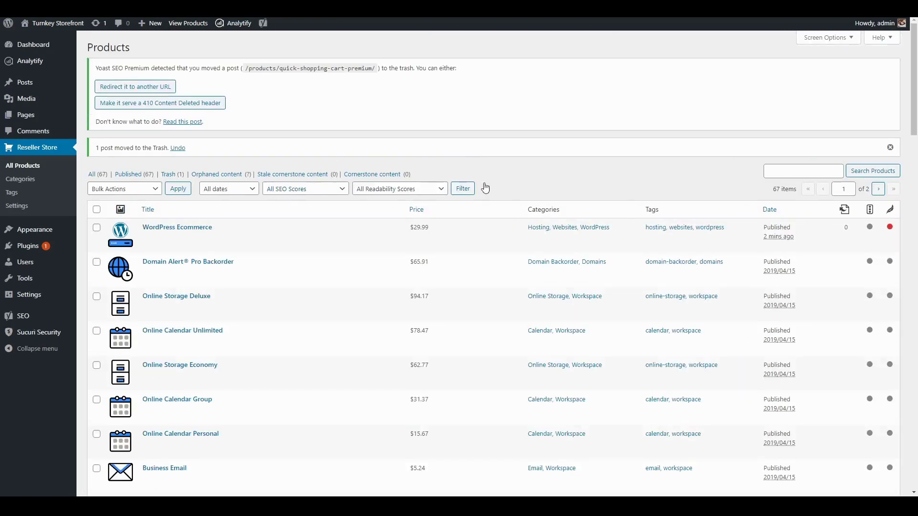
pyautogui.click(878, 192)
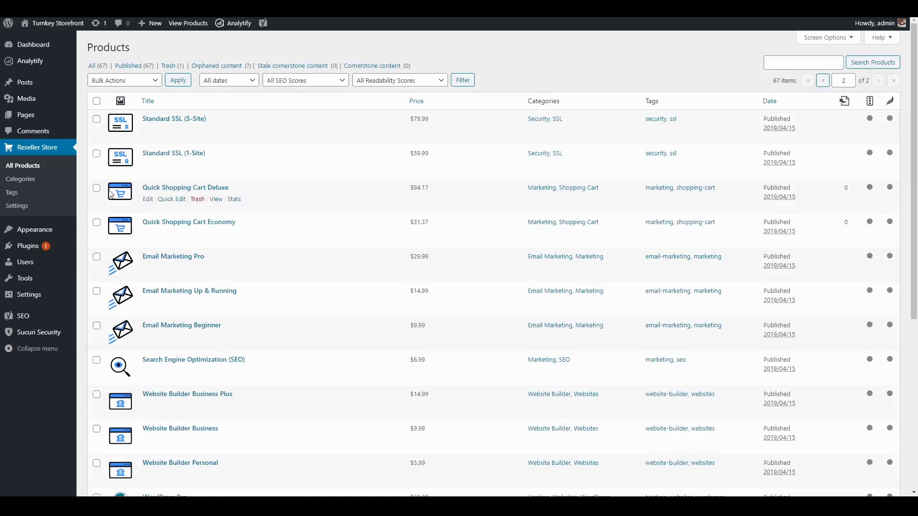
pyautogui.click(96, 187)
pyautogui.click(96, 222)
pyautogui.click(122, 82)
pyautogui.click(124, 111)
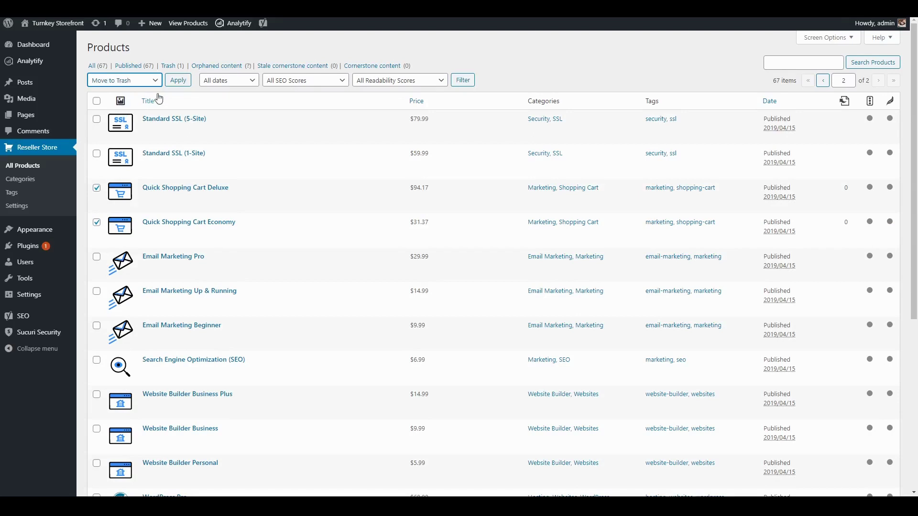
pyautogui.click(180, 85)
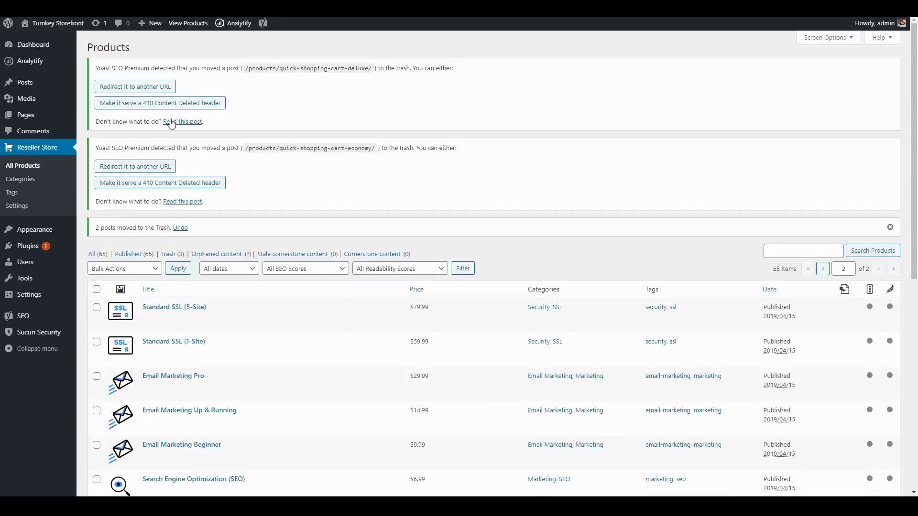
# - Permanently delete Quick Shopping Cart Premium from the trashed products and return to the list of all products
pyautogui.scroll(-4, 128, 245)
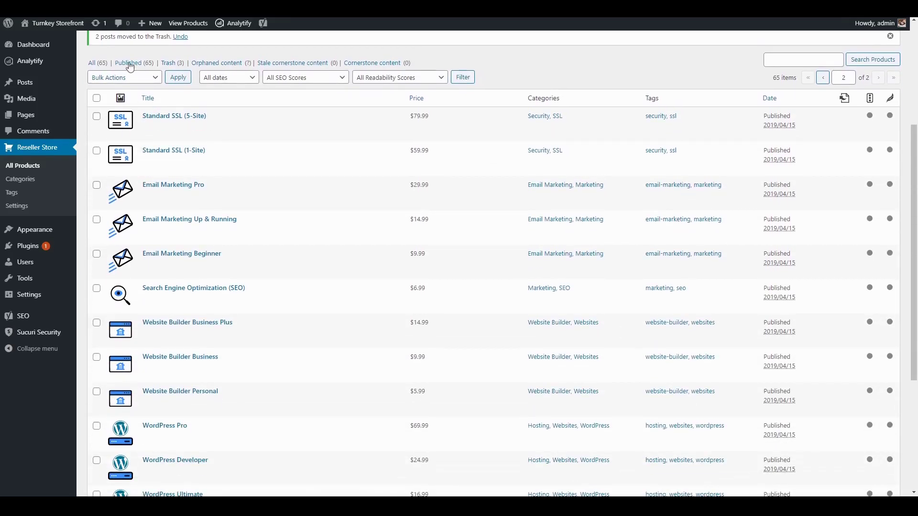
pyautogui.click(172, 63)
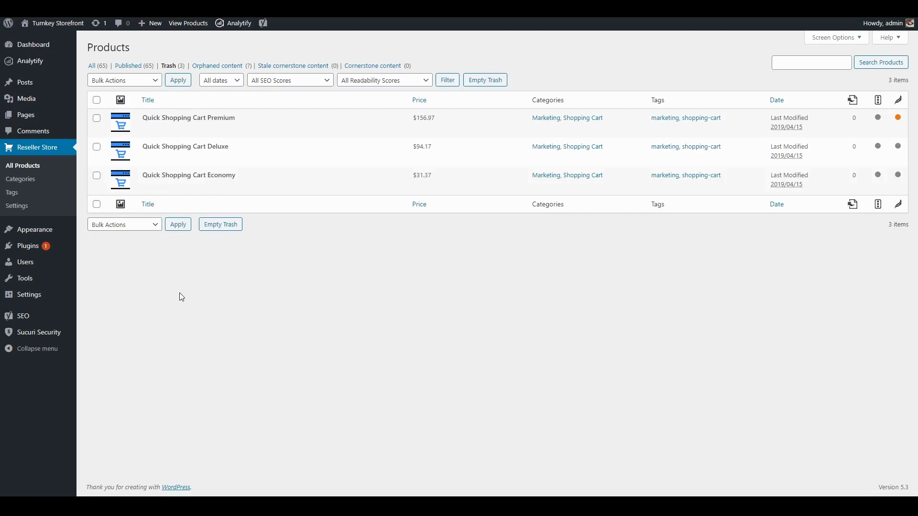
pyautogui.moveTo(200, 131)
pyautogui.click(200, 130)
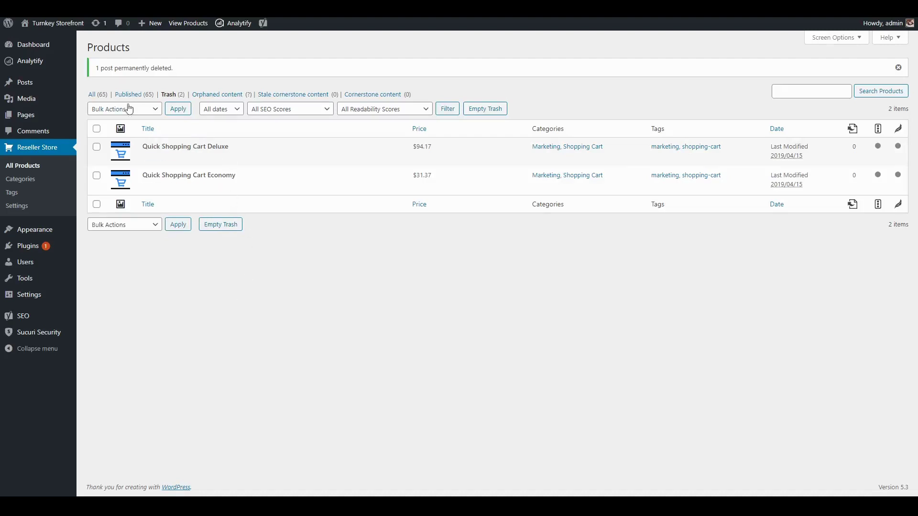
pyautogui.click(95, 94)
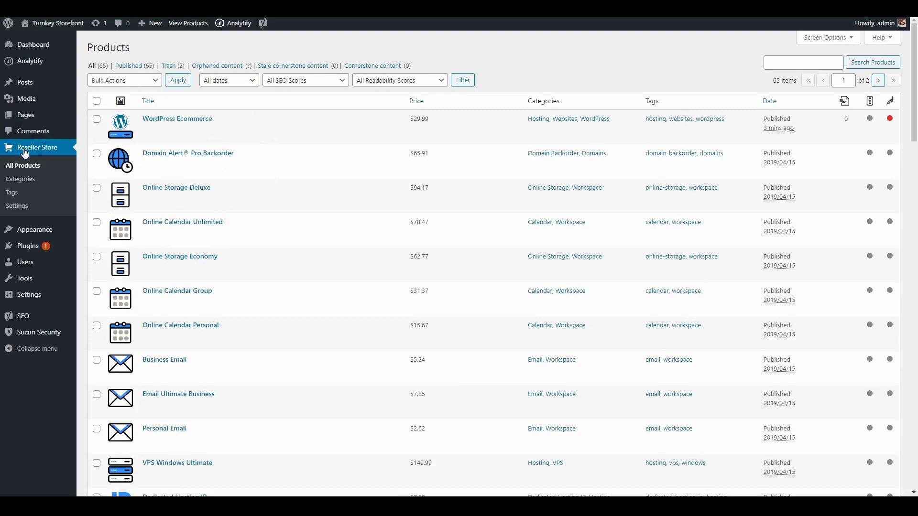
# - Import new products from the Reseller Store settings
pyautogui.click(16, 206)
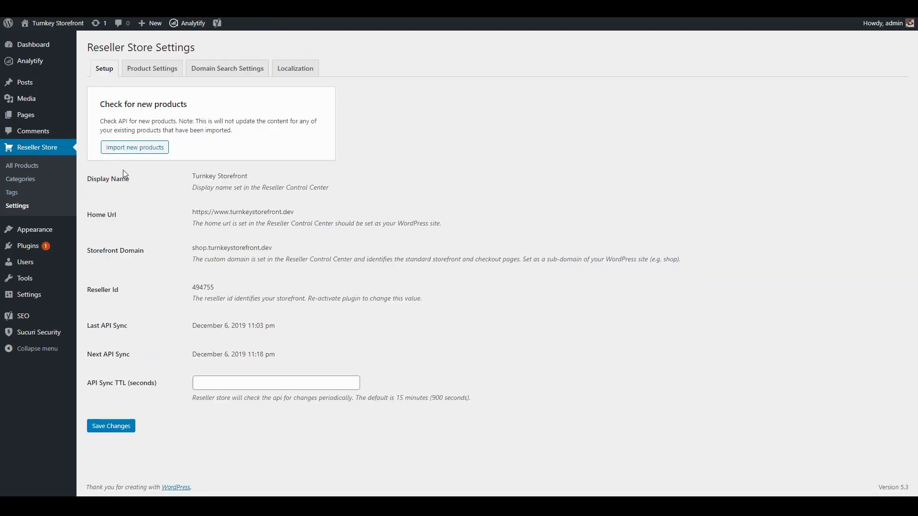
pyautogui.moveTo(100, 104); pyautogui.dragTo(191, 119)
pyautogui.click(192, 118)
pyautogui.click(129, 150)
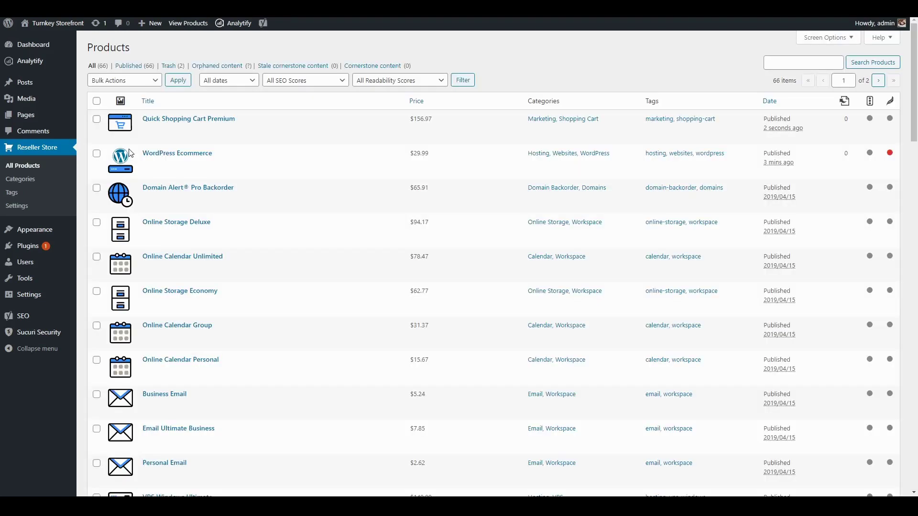
# - Move the newly imported Quick Shopping Cart Premium product to the trash
pyautogui.moveTo(130, 153)
pyautogui.moveTo(216, 136)
pyautogui.moveTo(143, 137)
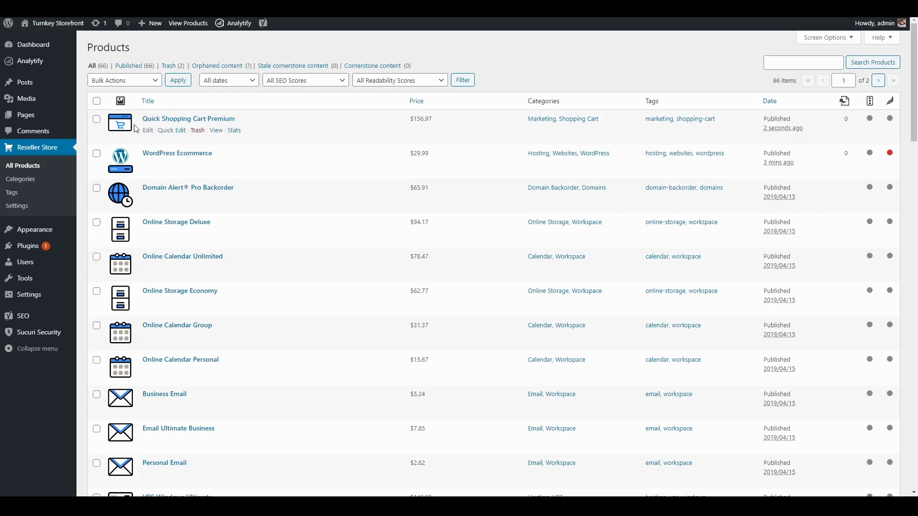
pyautogui.click(198, 130)
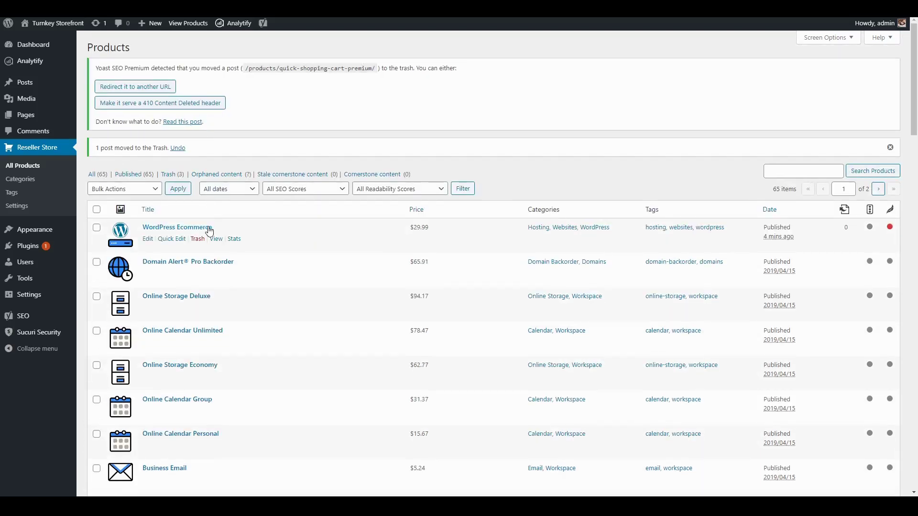
pyautogui.scroll(-2, 209, 232)
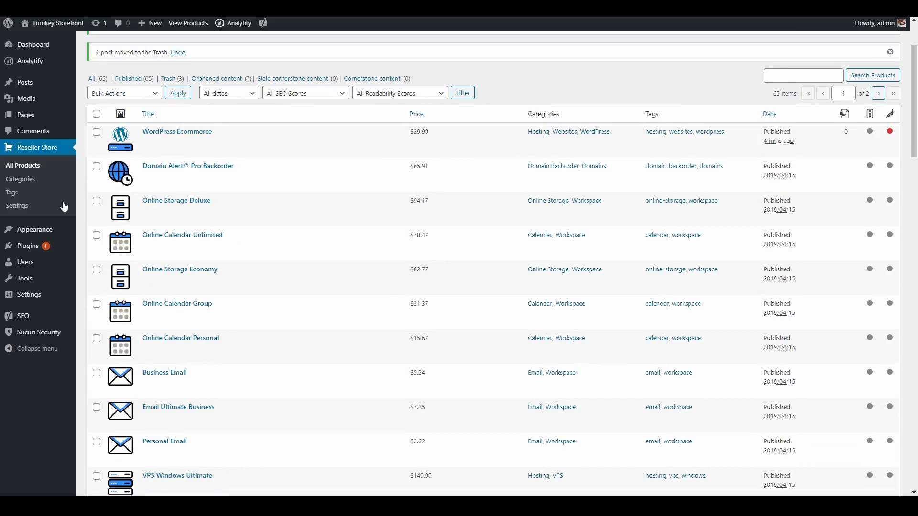
# - Open the Reseller Store settings and review the new-product import option and the display name
pyautogui.click(16, 207)
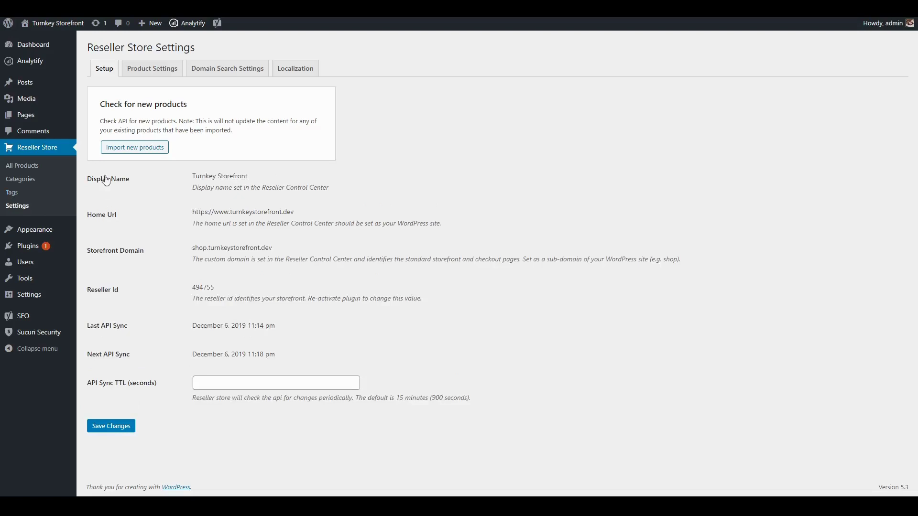
pyautogui.moveTo(109, 103); pyautogui.dragTo(197, 115)
pyautogui.click(197, 114)
pyautogui.moveTo(191, 177); pyautogui.dragTo(260, 186)
pyautogui.click(262, 189)
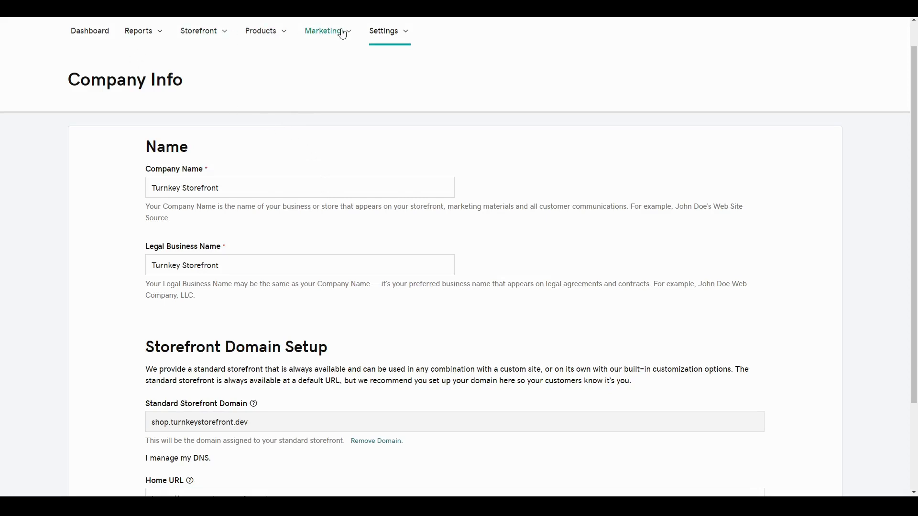
# - In the Reseller Control Center, examine the Company Info settings for company name, standard storefront domain and home URL
pyautogui.click(377, 38)
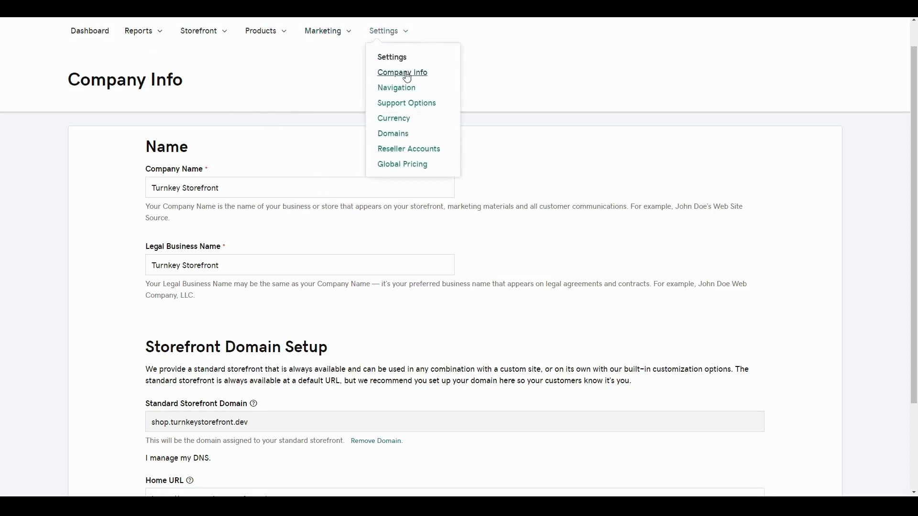
pyautogui.click(250, 172)
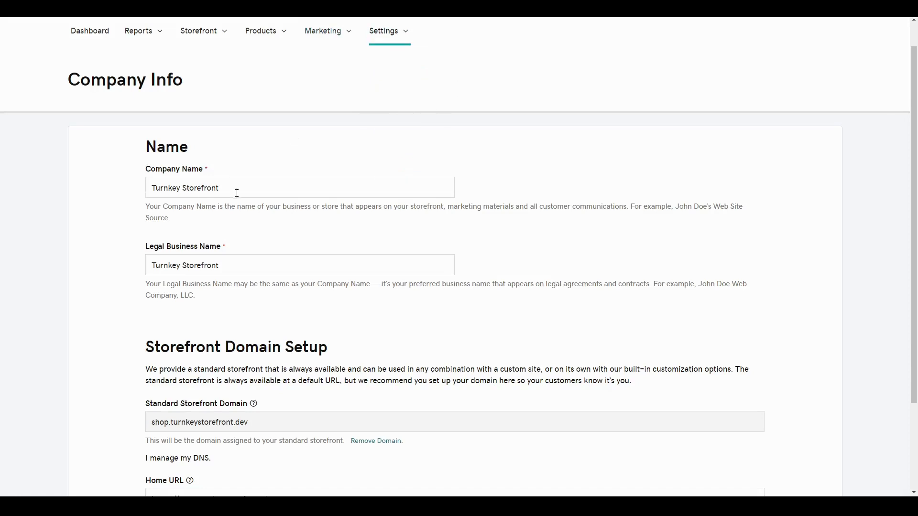
pyautogui.scroll(-3, 218, 263)
pyautogui.scroll(-1, 217, 260)
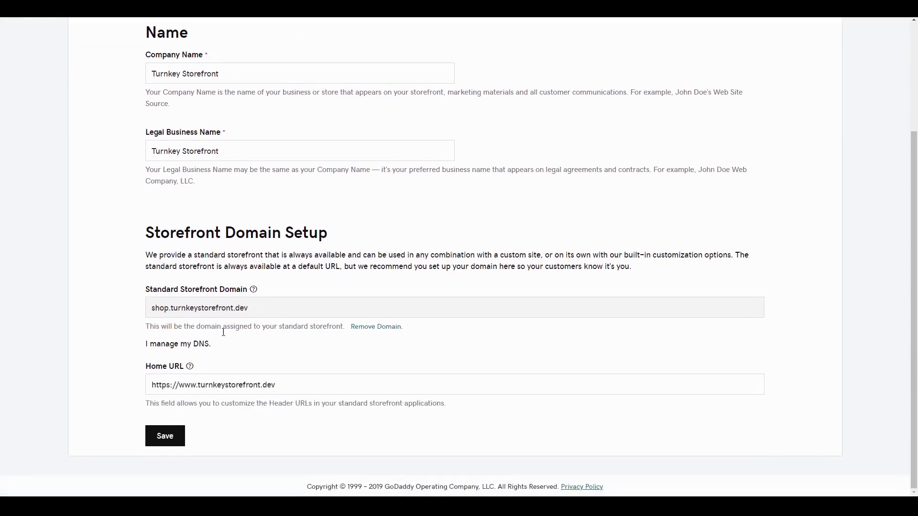
pyautogui.moveTo(293, 389); pyautogui.dragTo(147, 379)
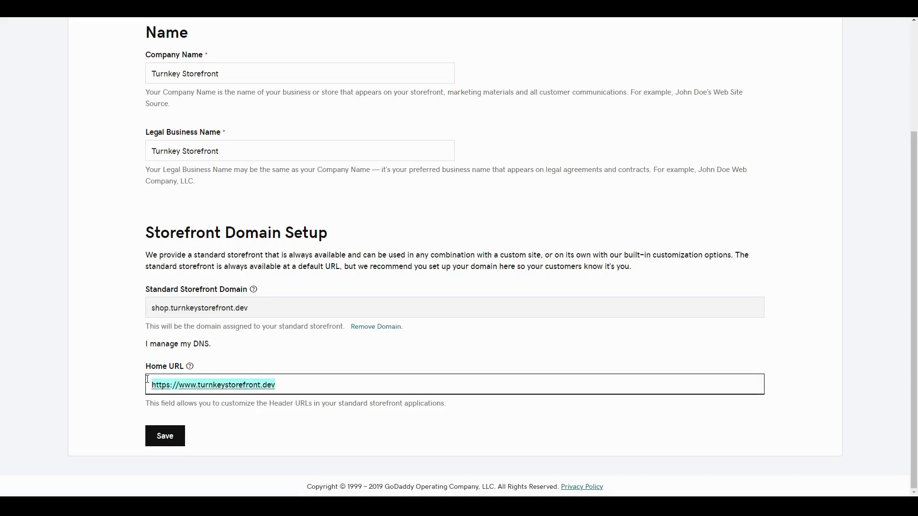
pyautogui.click(167, 384)
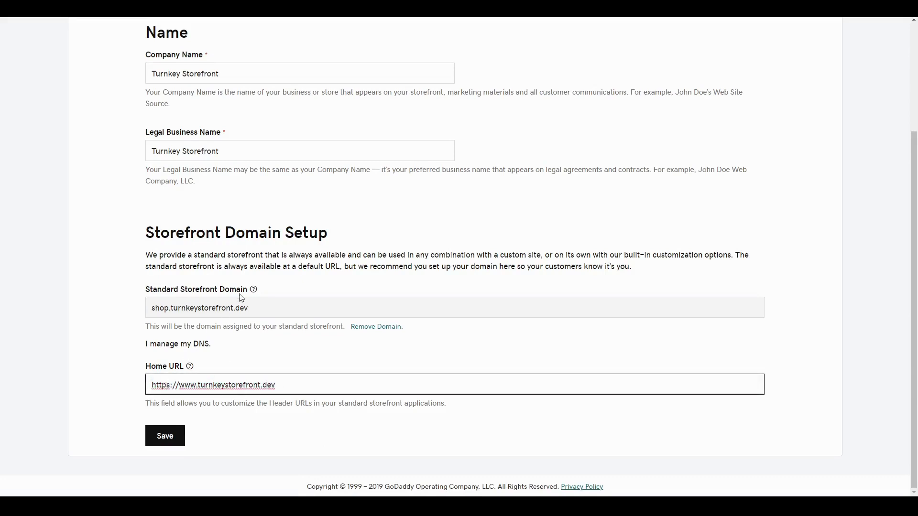
pyautogui.moveTo(263, 303); pyautogui.dragTo(180, 301)
pyautogui.click(180, 300)
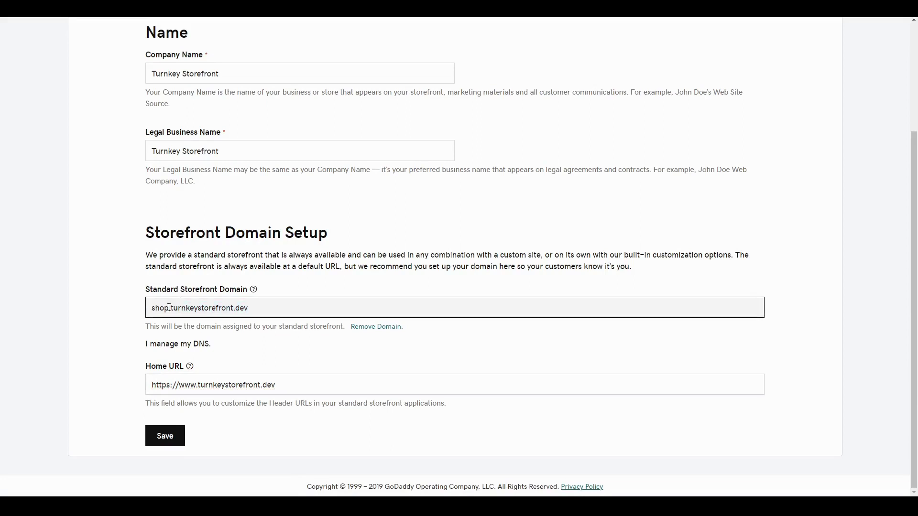
# - Compare the domain and its shop subdomain in the Standard Storefront Domain with the www address in the Home URL
pyautogui.moveTo(171, 308); pyautogui.dragTo(248, 309)
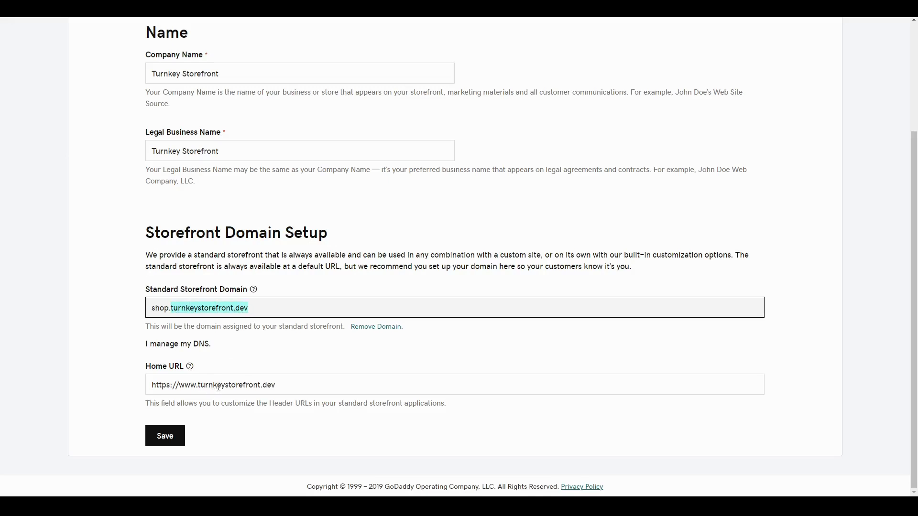
pyautogui.doubleClick(157, 313)
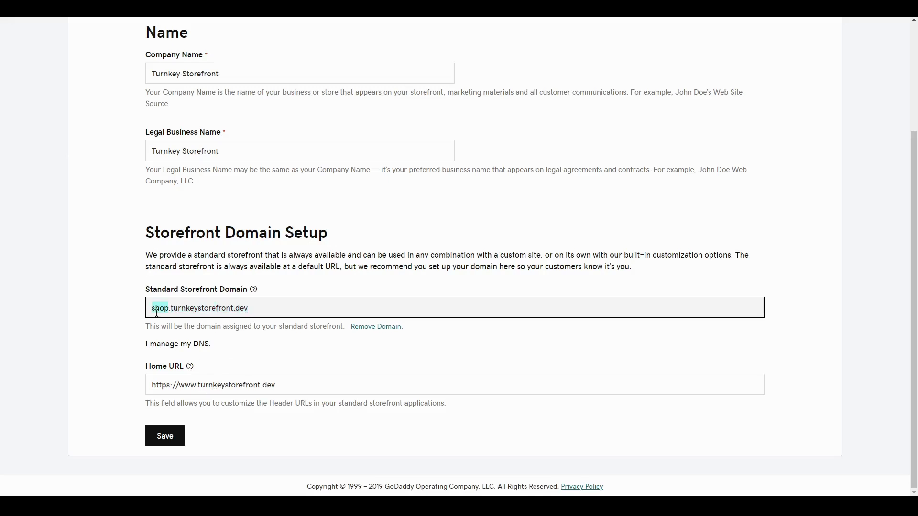
pyautogui.click(190, 386)
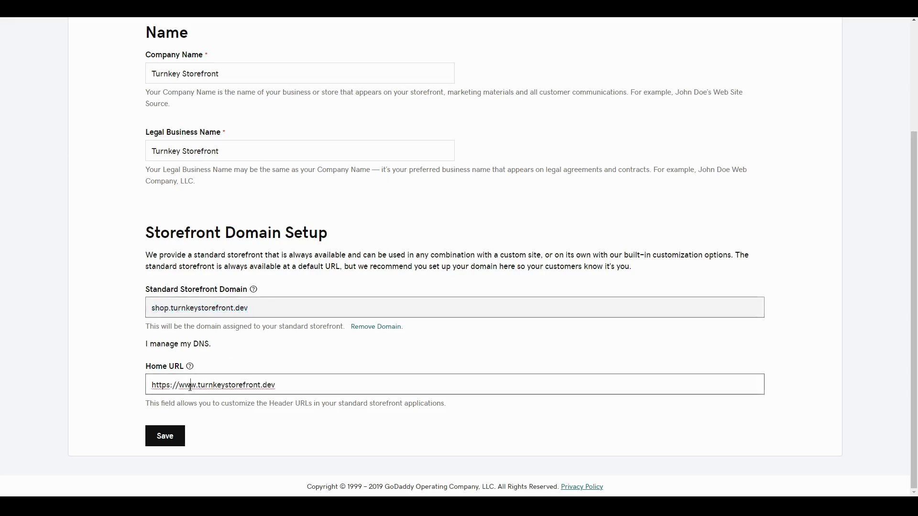
pyautogui.click(160, 309)
pyautogui.doubleClick(160, 309)
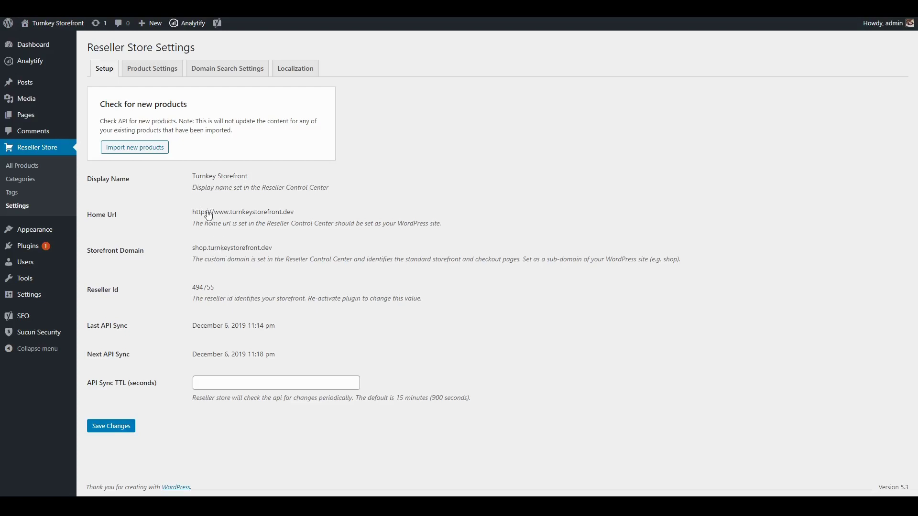
# - Review the Reseller Store product settings, including the layout type and image size options, and the domain search settings
pyautogui.click(149, 72)
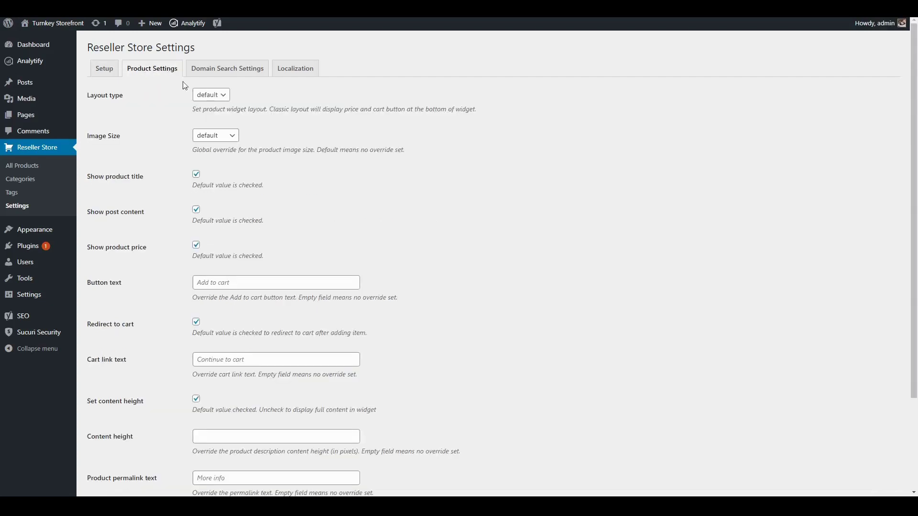
pyautogui.click(204, 100)
pyautogui.click(309, 110)
pyautogui.click(211, 137)
pyautogui.click(268, 136)
pyautogui.scroll(-2, 246, 180)
pyautogui.scroll(2, 246, 181)
pyautogui.click(229, 74)
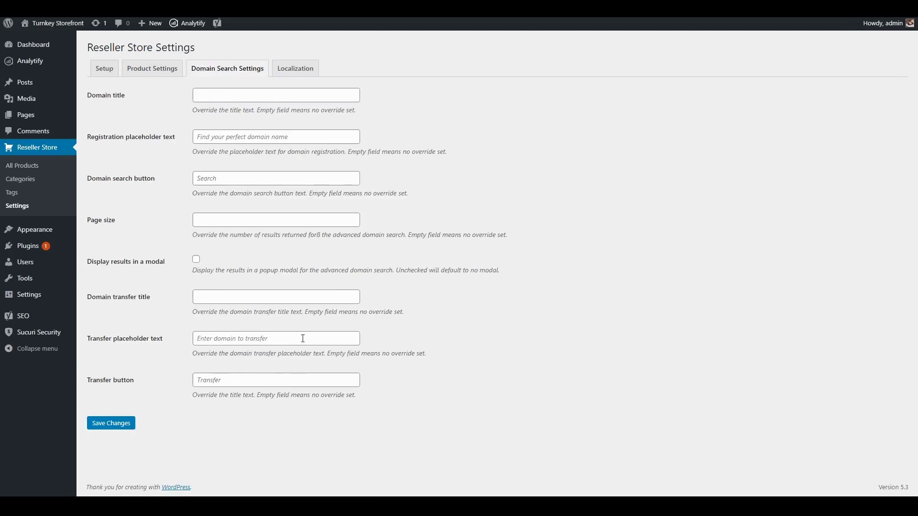
# - Choose a non-default market and the euro currency in the Reseller Store localization settings, and save the changes
pyautogui.click(290, 77)
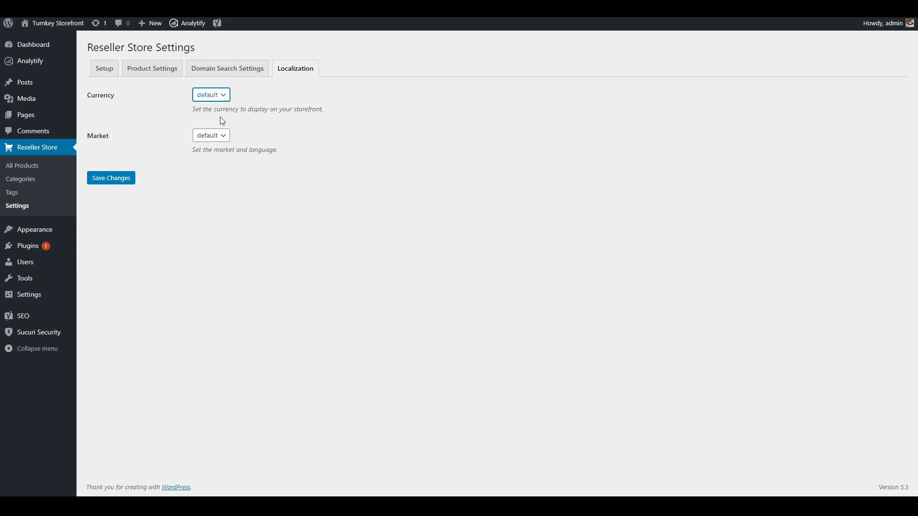
pyautogui.click(265, 106)
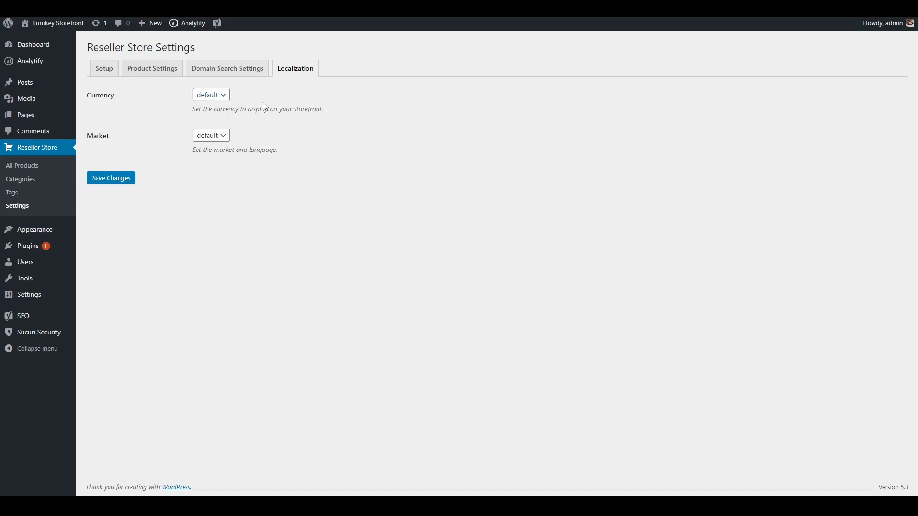
pyautogui.click(224, 138)
pyautogui.press('Down')
pyautogui.click(206, 101)
pyautogui.press('Down')
pyautogui.click(122, 181)
# - Restore the WordPress Ecommerce product's data with a bulk action in the product list
pyautogui.click(35, 168)
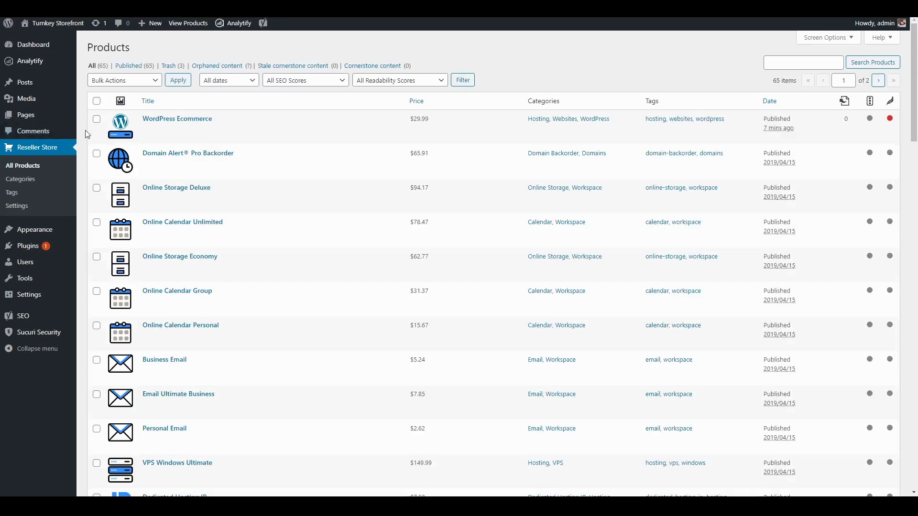
pyautogui.click(97, 120)
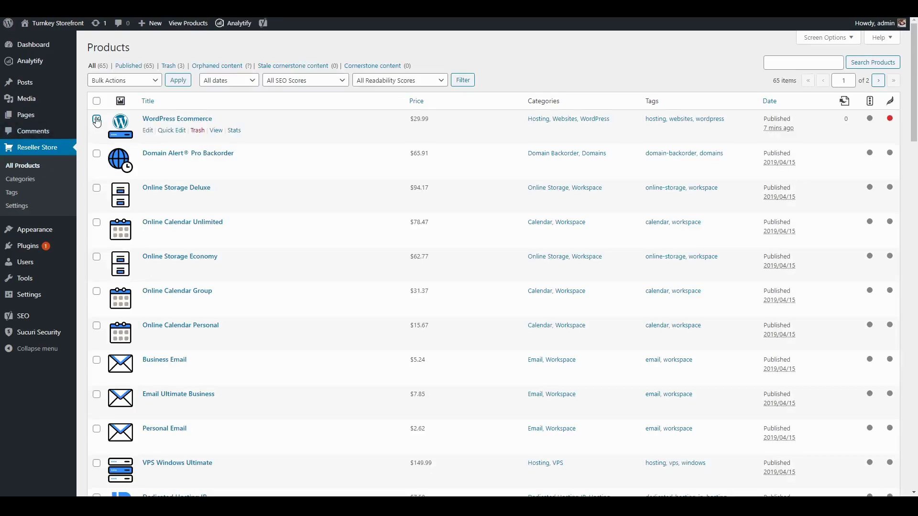
pyautogui.click(132, 81)
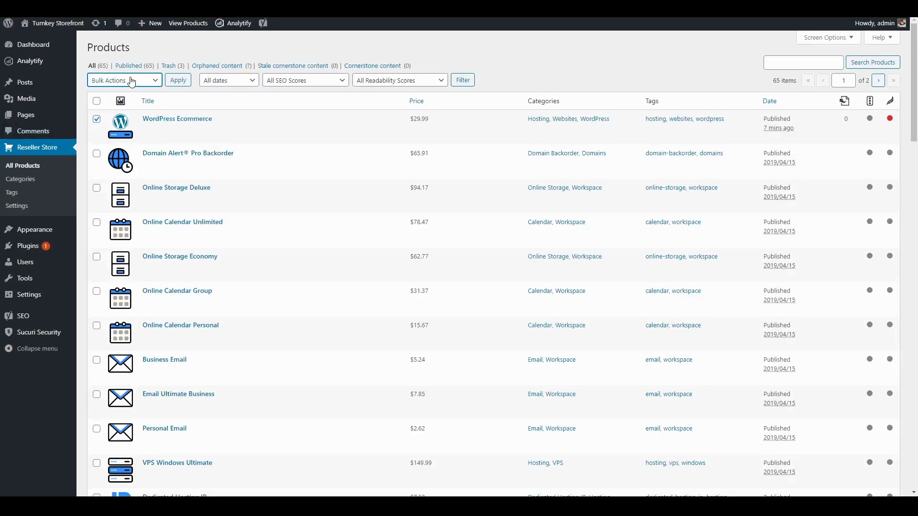
pyautogui.click(128, 120)
pyautogui.click(177, 86)
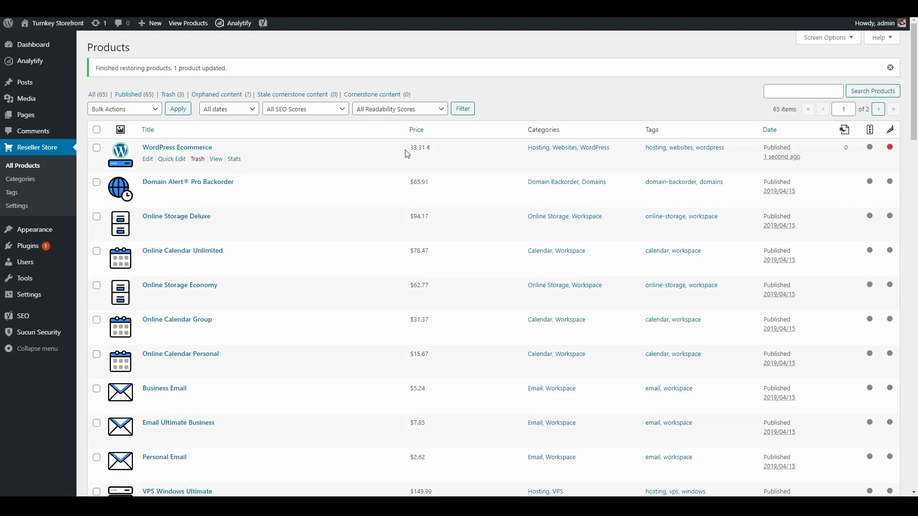
# - Open the WordPress Ecommerce product for editing
pyautogui.click(149, 160)
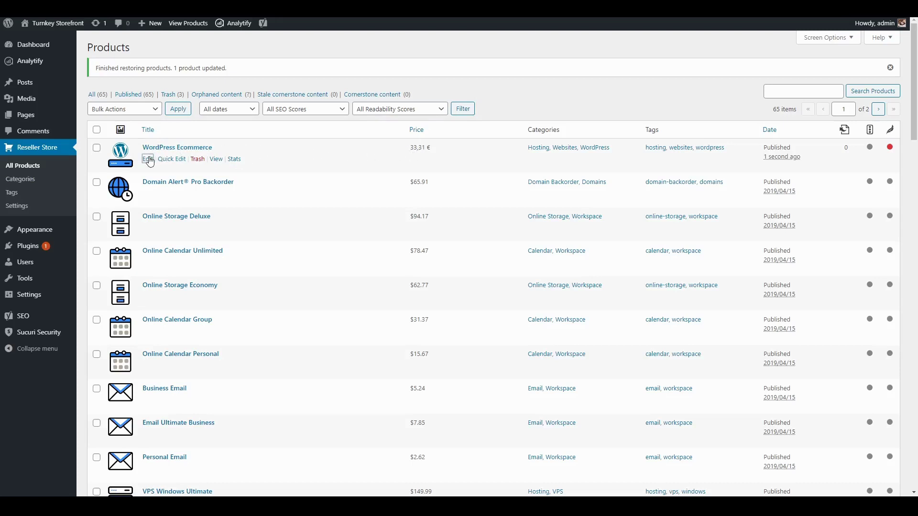